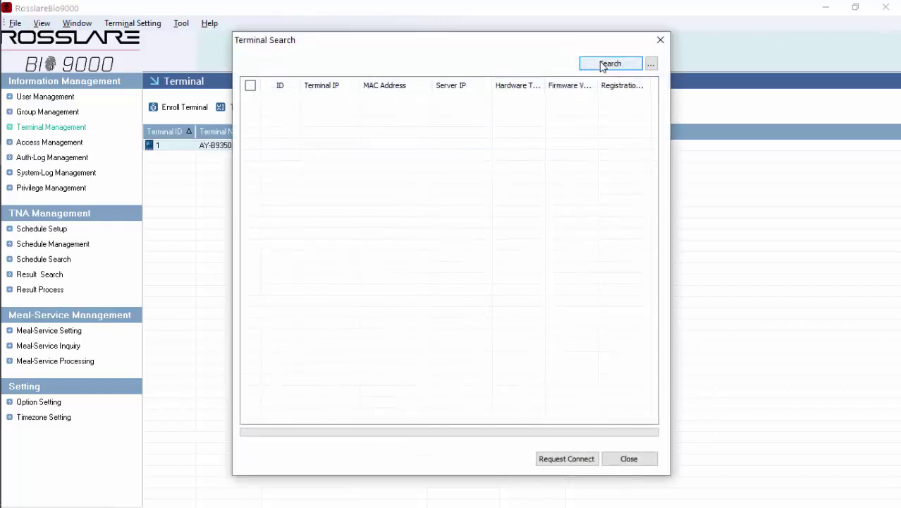
- Search the network for available terminals and close the search window
click(602, 65)
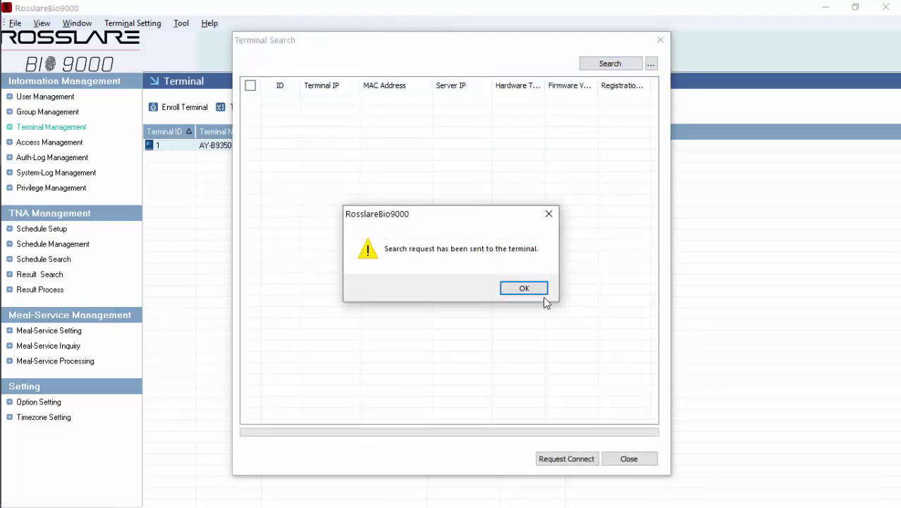
click(528, 286)
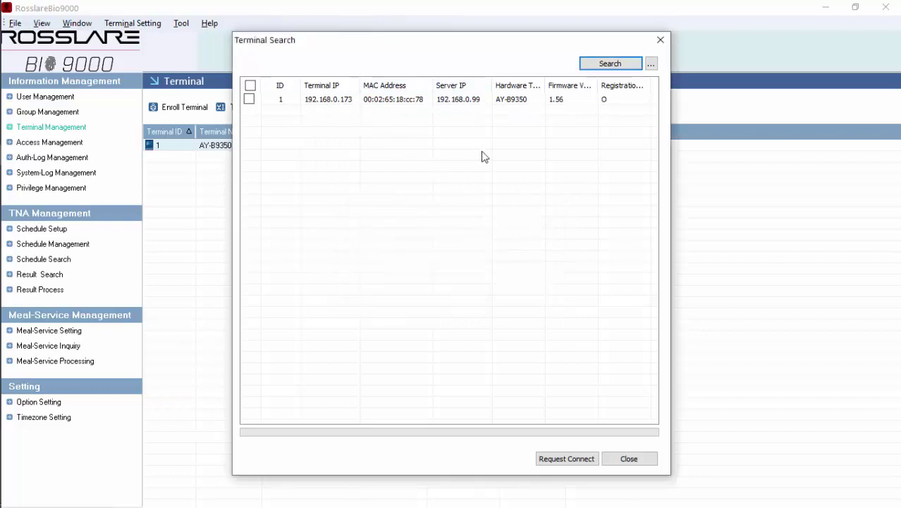
click(629, 459)
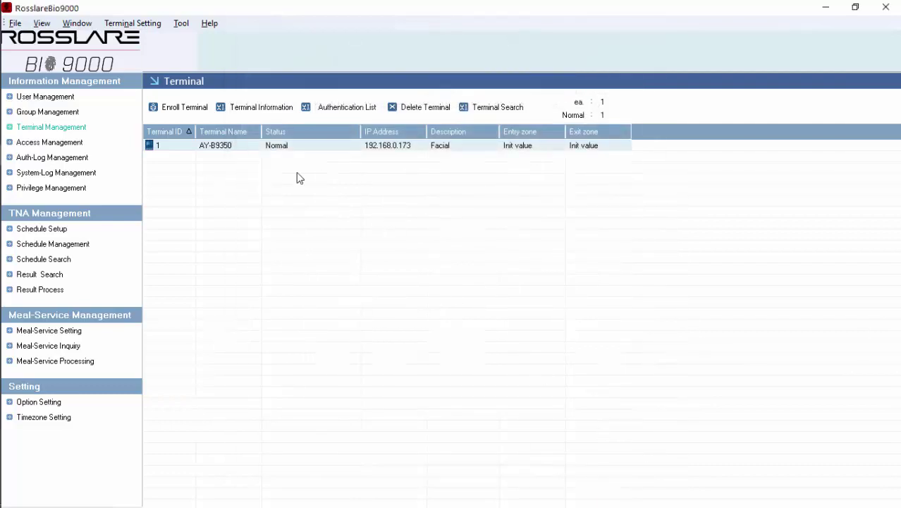
- Synchronize all users on terminal AY-B9350 with the server settings and confirm the operation
right_click(299, 151)
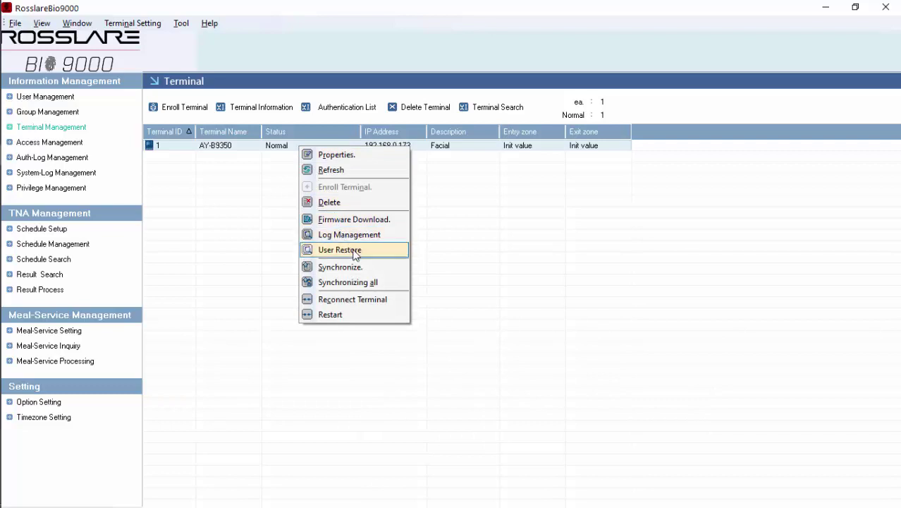
click(395, 283)
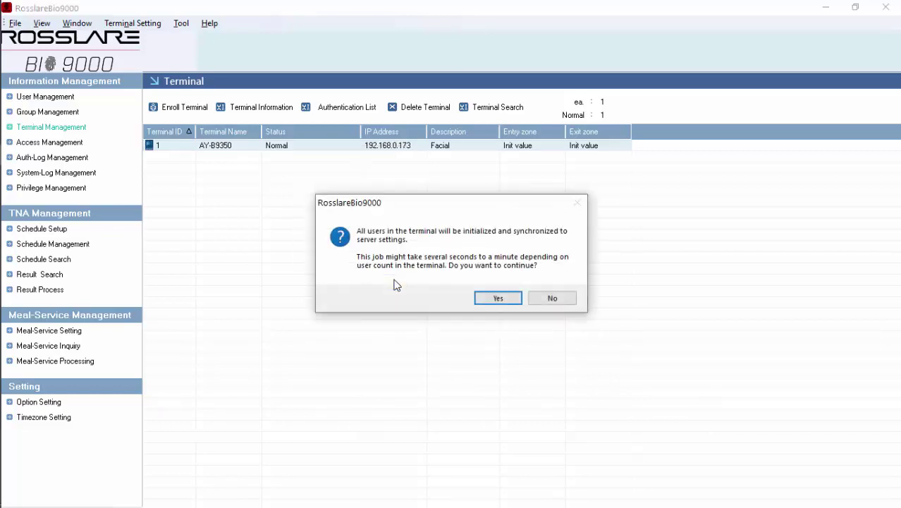
click(491, 301)
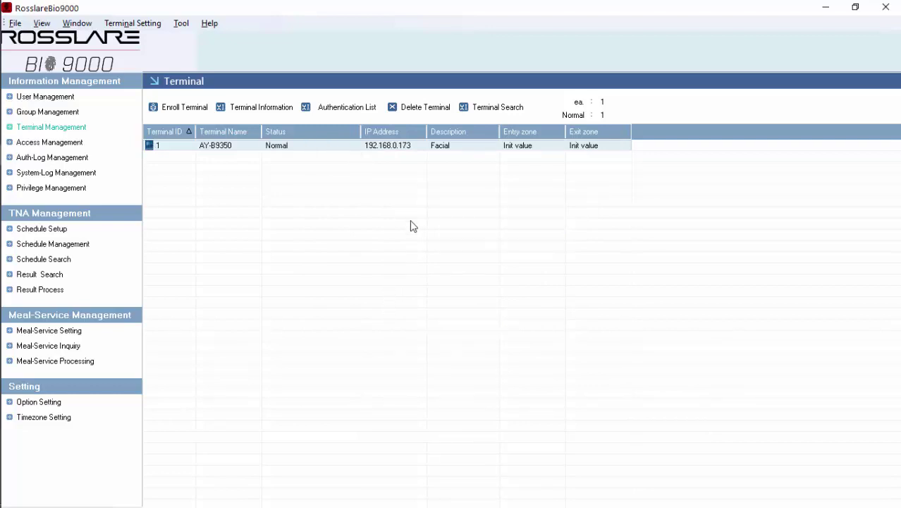
- Review the basic properties of terminal AY-B9350, checking the TNA Management option, and leave without applying
right_click(297, 151)
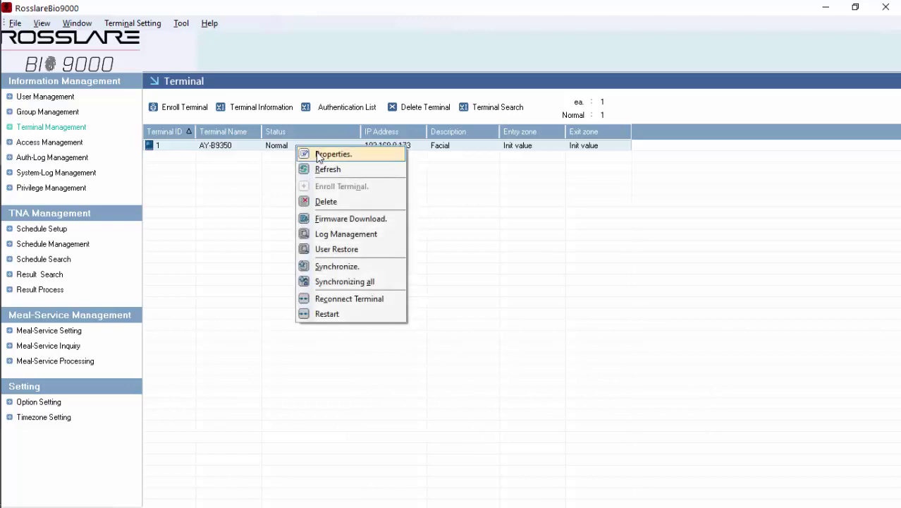
click(360, 158)
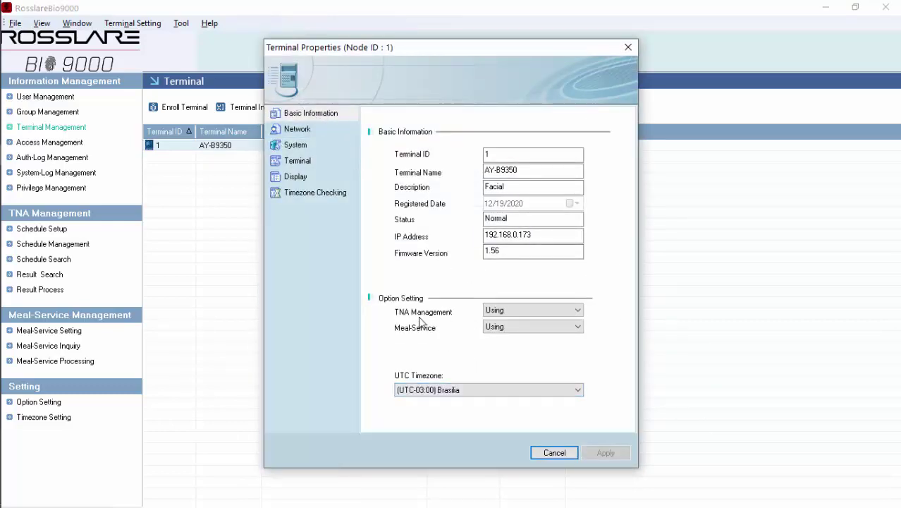
click(506, 309)
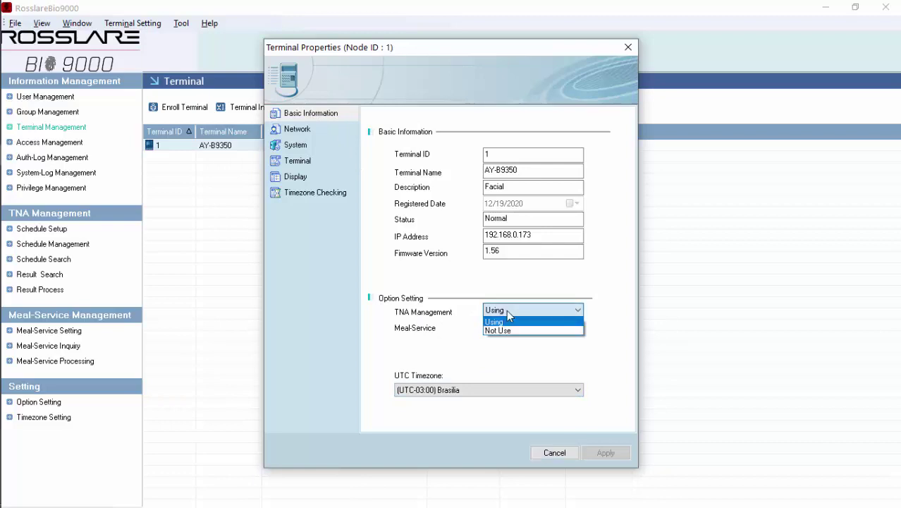
click(505, 322)
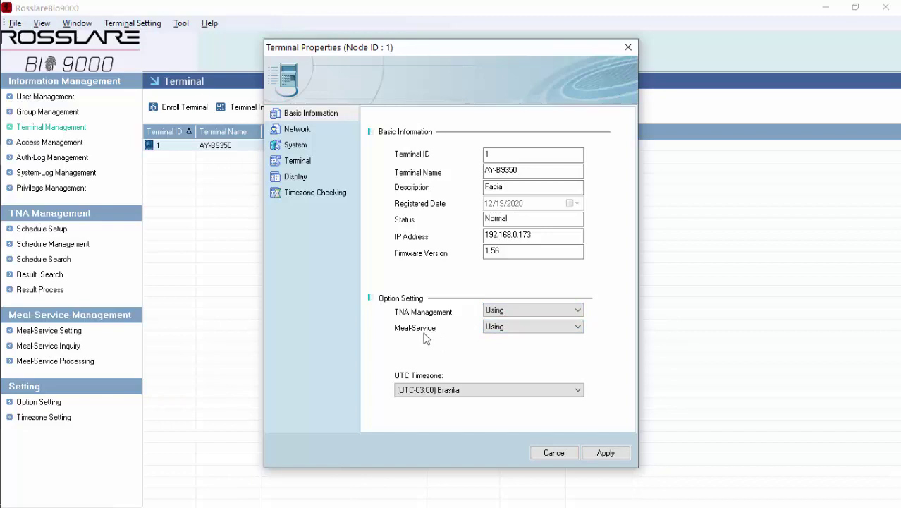
click(555, 453)
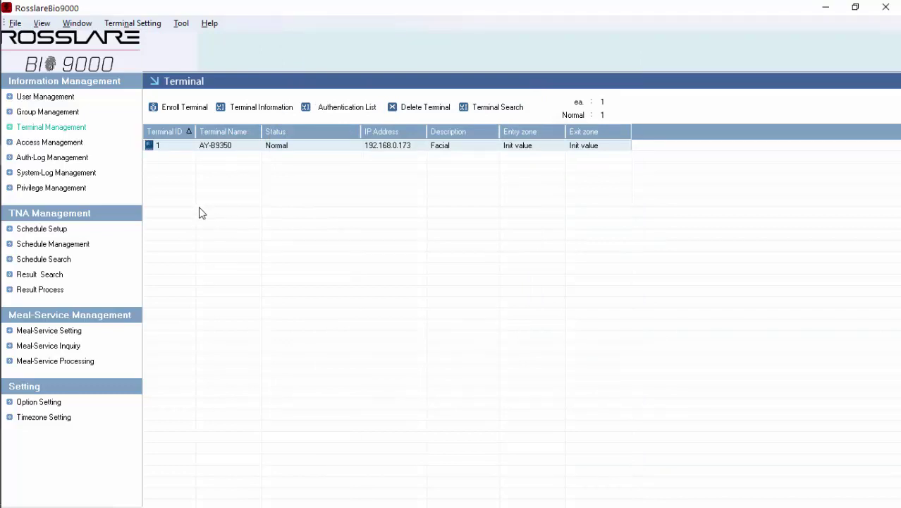
- Start enrolling a new user with the next free user ID, enter the user's name and assign group 1 - Administracion
click(40, 101)
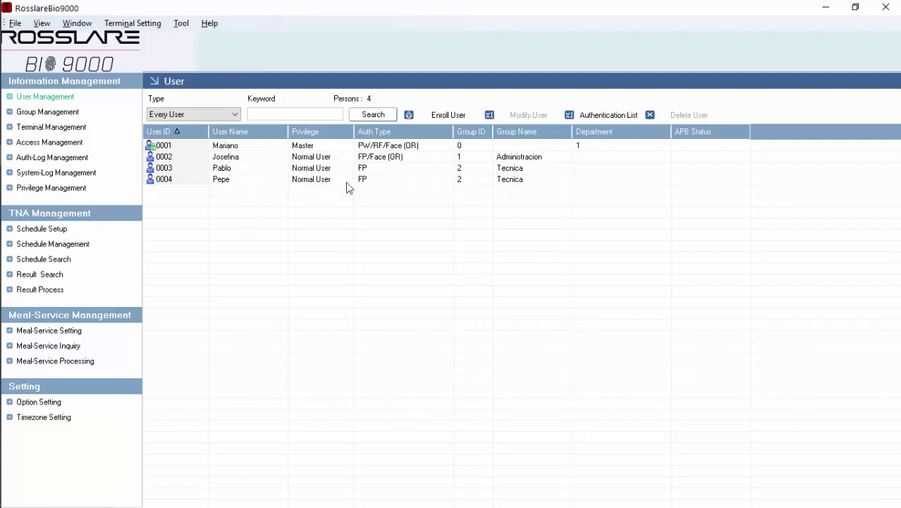
click(452, 116)
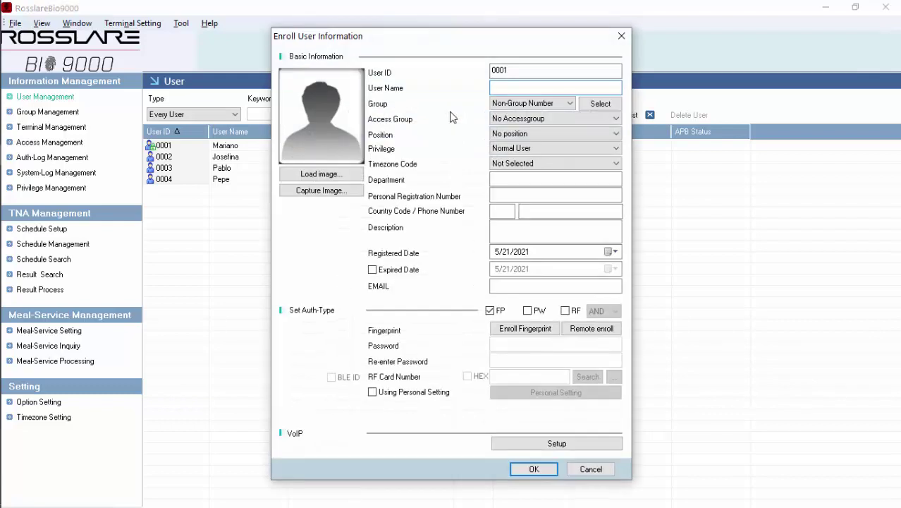
click(518, 74)
click(511, 86)
text(Gimena)
click(543, 104)
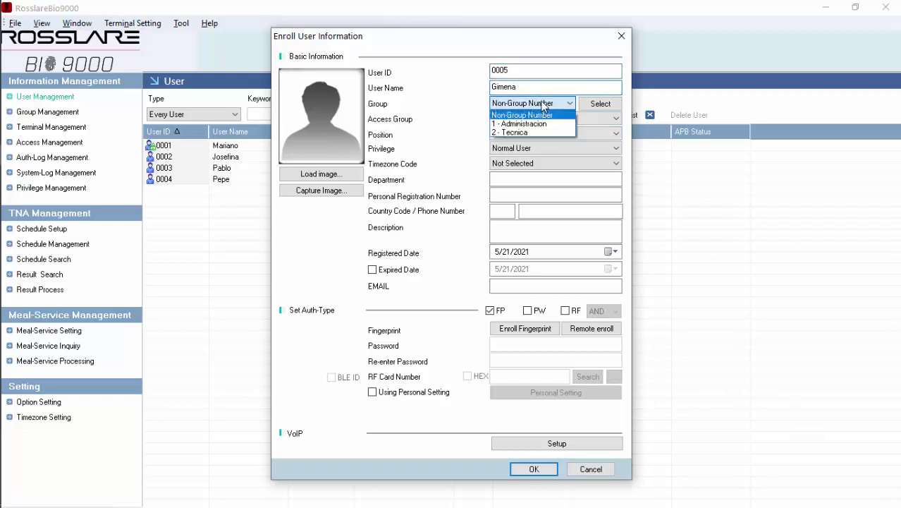
click(542, 124)
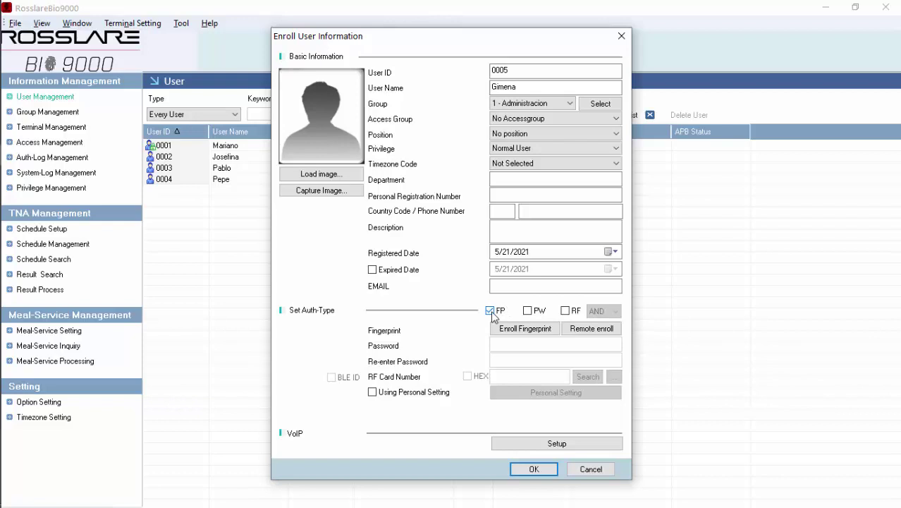
- Remotely enroll the new user's fingerprint for finger 2 through terminal AY-B9350 and apply the result
click(591, 329)
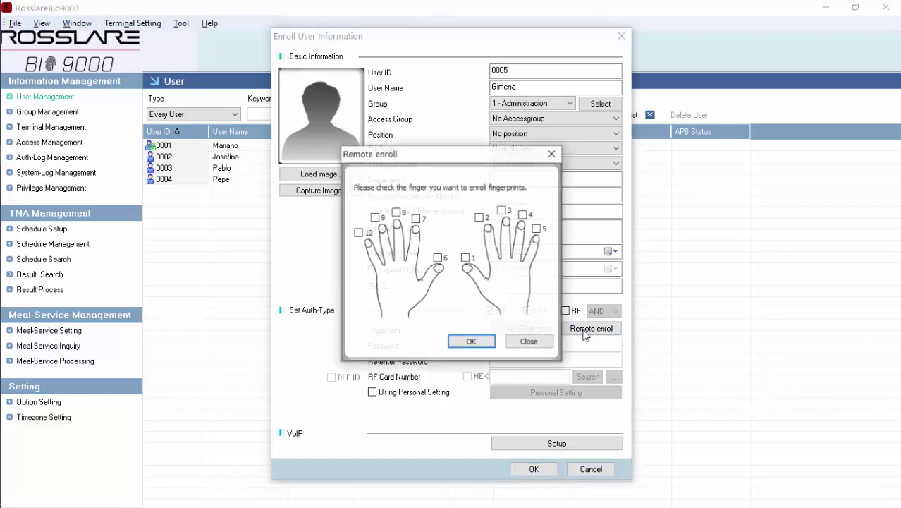
click(480, 218)
key(Return)
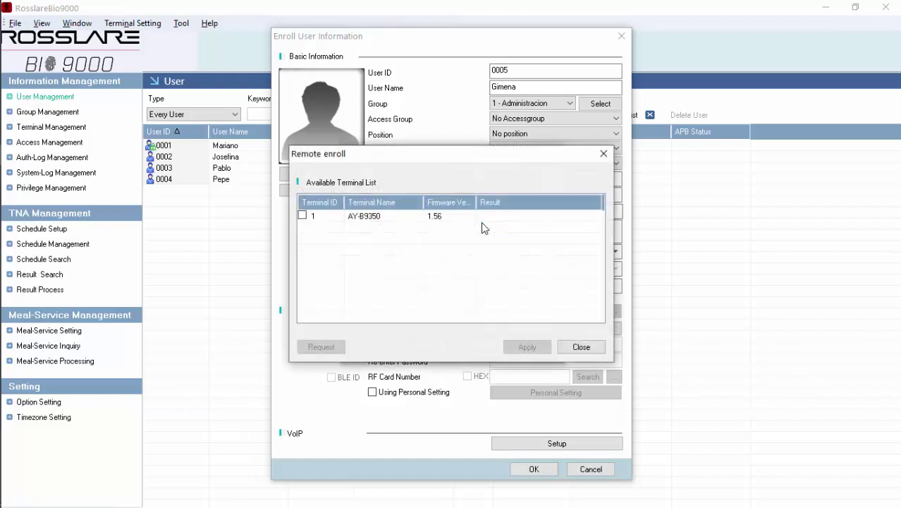
click(303, 216)
click(337, 346)
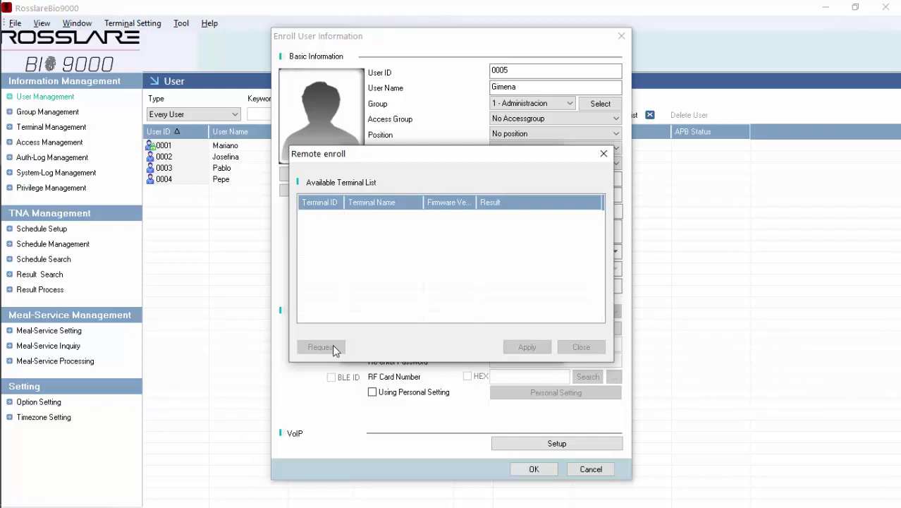
click(525, 347)
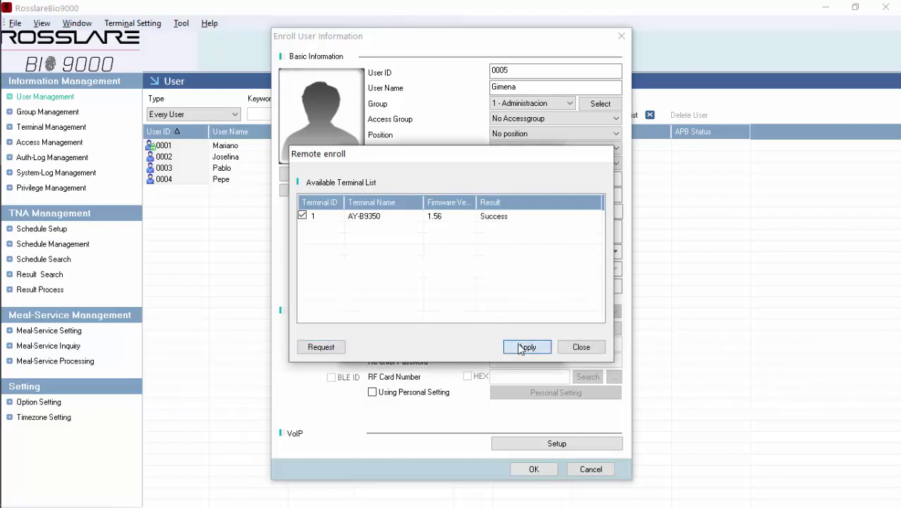
click(476, 346)
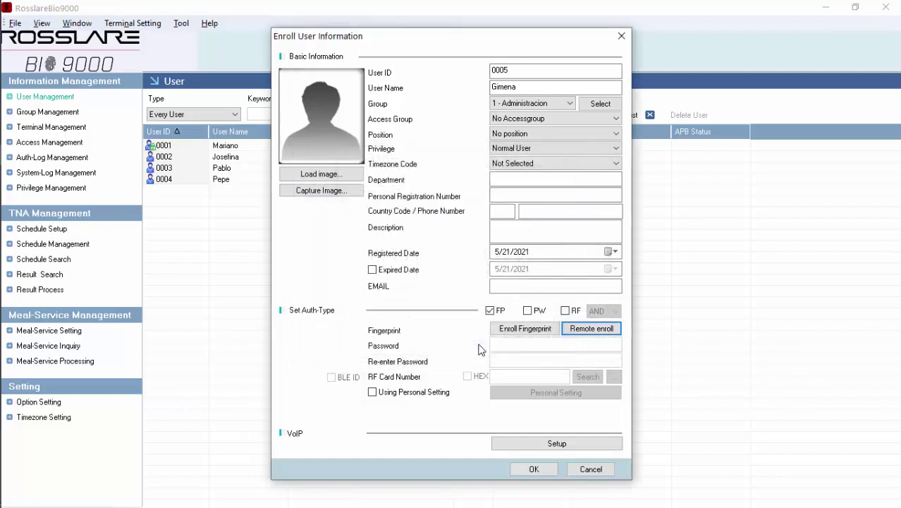
- Set the new user's access group to GrupoMaster and save the user
click(548, 121)
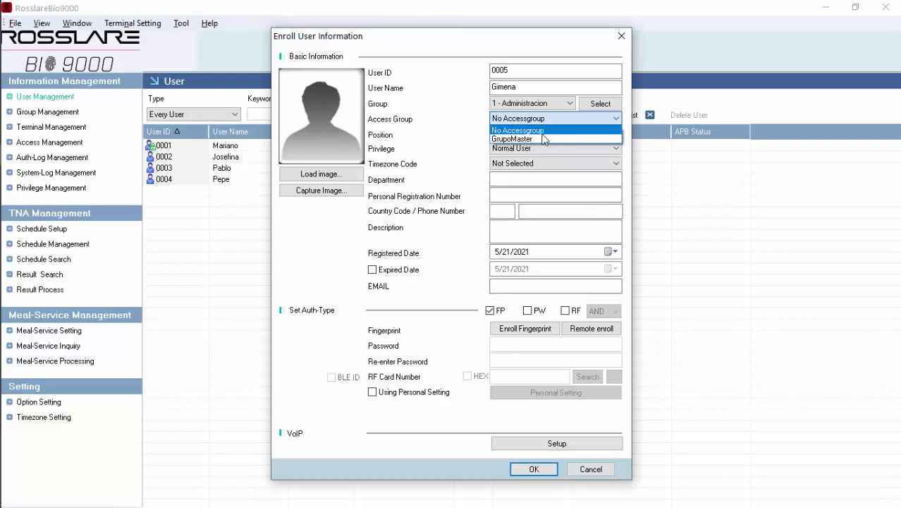
click(539, 135)
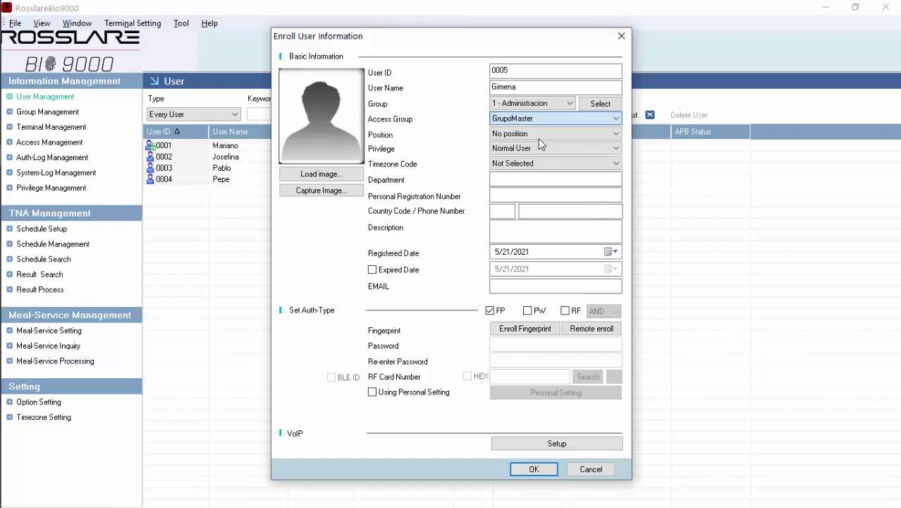
click(549, 471)
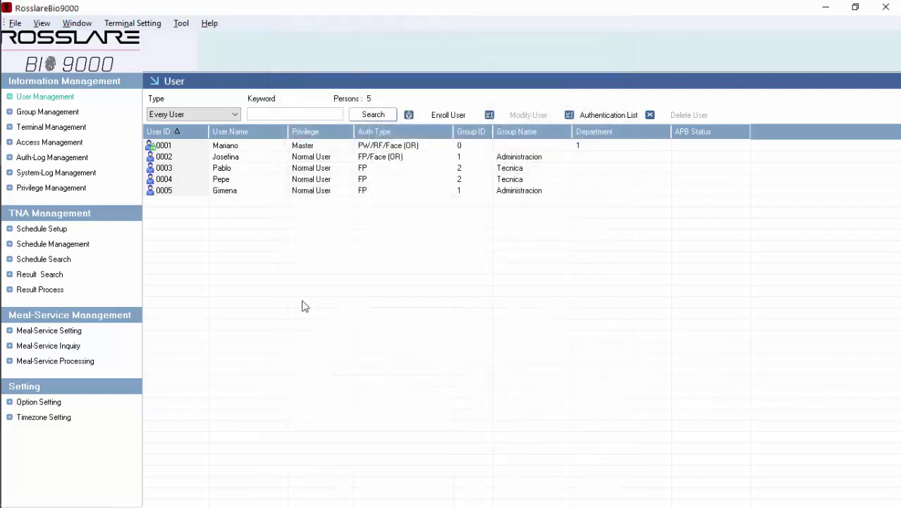
- View the users' authentication events in realtime monitoring and close the monitor
click(183, 24)
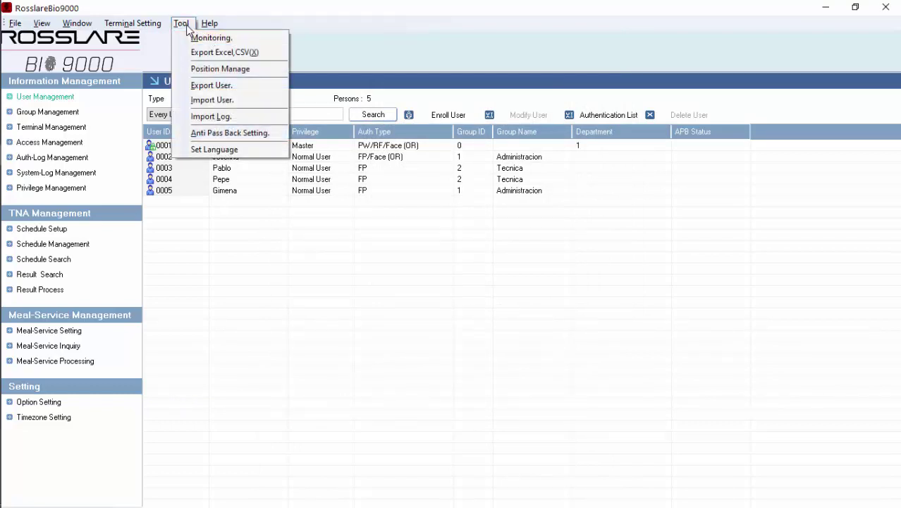
click(209, 38)
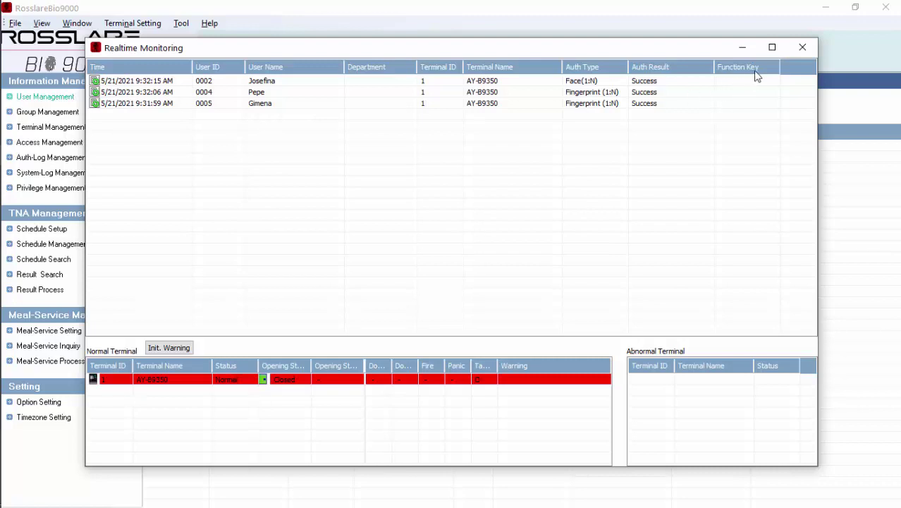
click(801, 48)
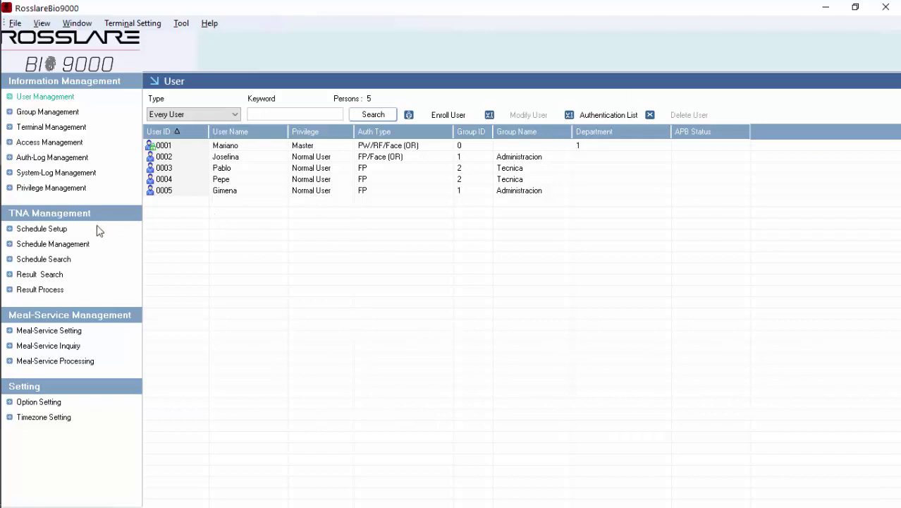
- Open the TNA schedule setup and review the general-shift schedule and its assigned horario-completo detail
click(52, 230)
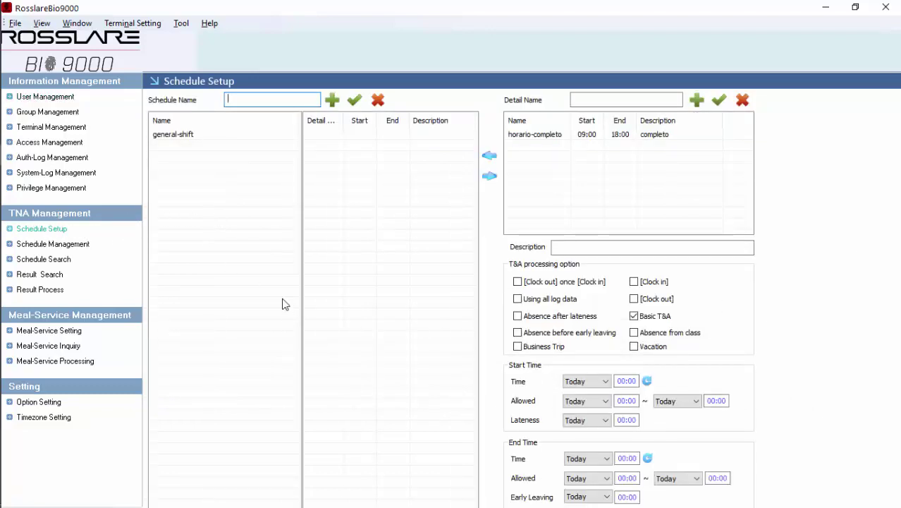
click(198, 138)
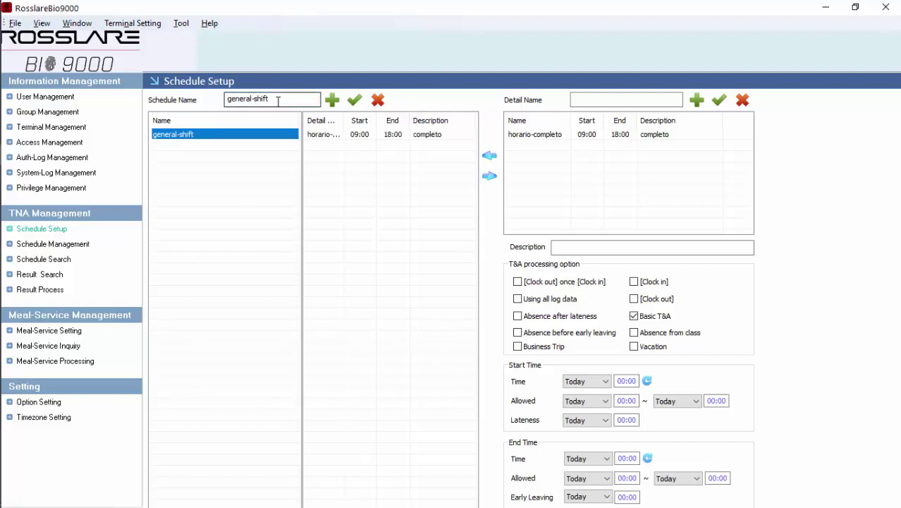
click(341, 140)
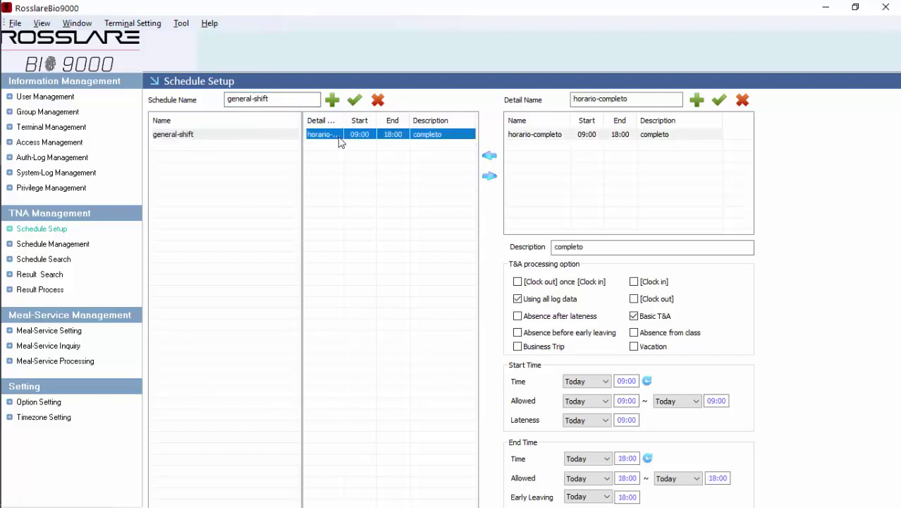
- Add a schedule detail named solo-mañana using the horario-completo detail as its basis, and select the new detail
click(563, 139)
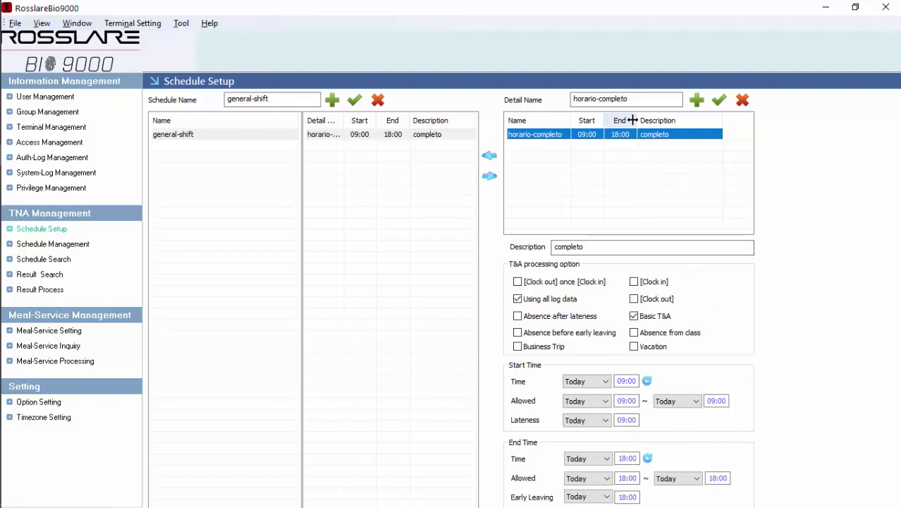
click(635, 99)
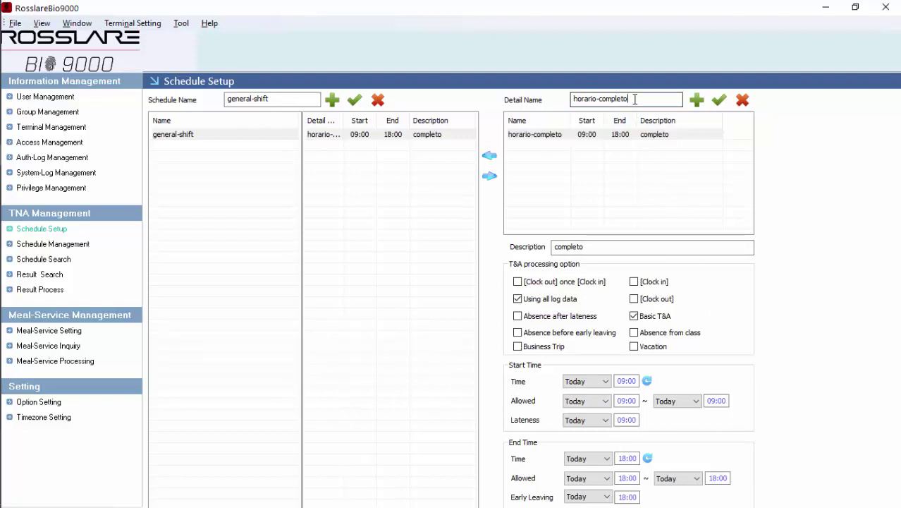
drag(635, 99, 561, 99)
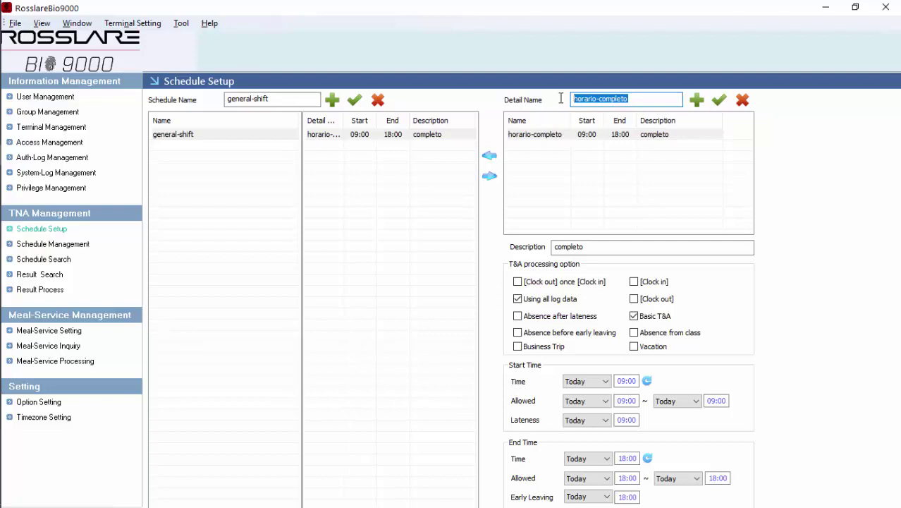
text(solo-mañana)
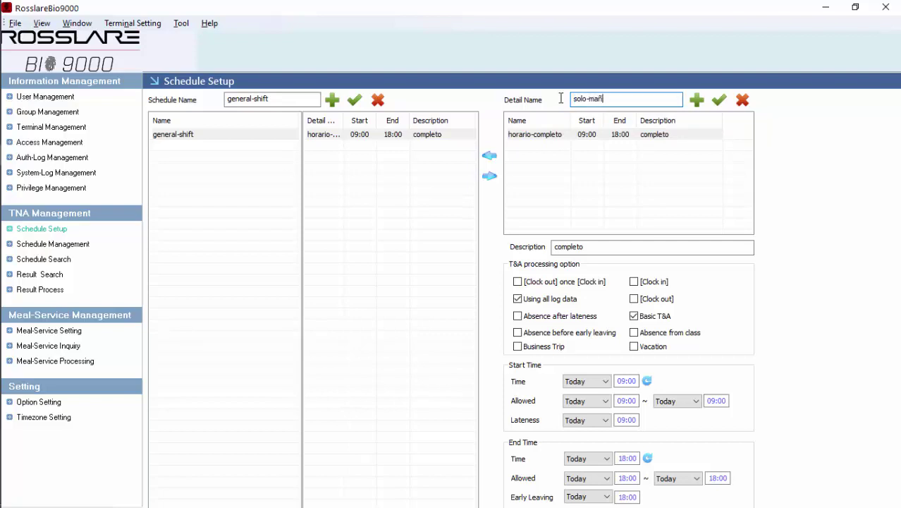
click(698, 101)
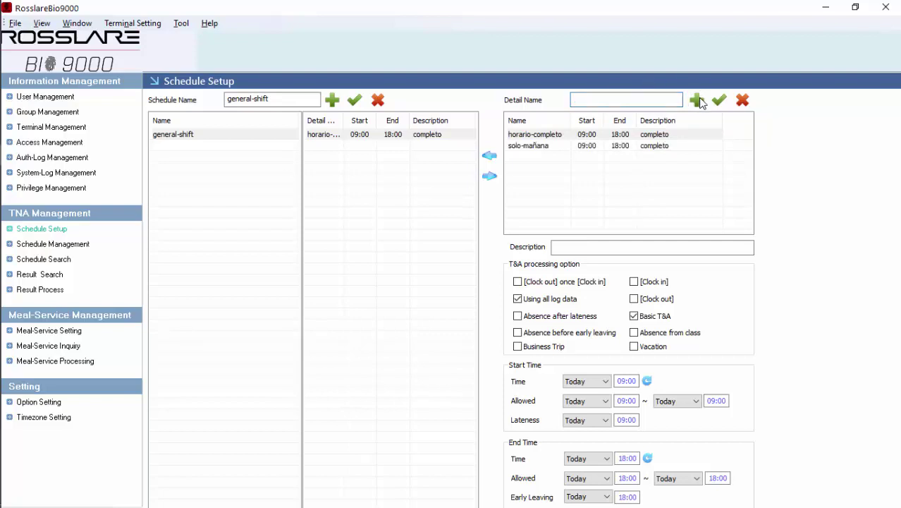
click(614, 151)
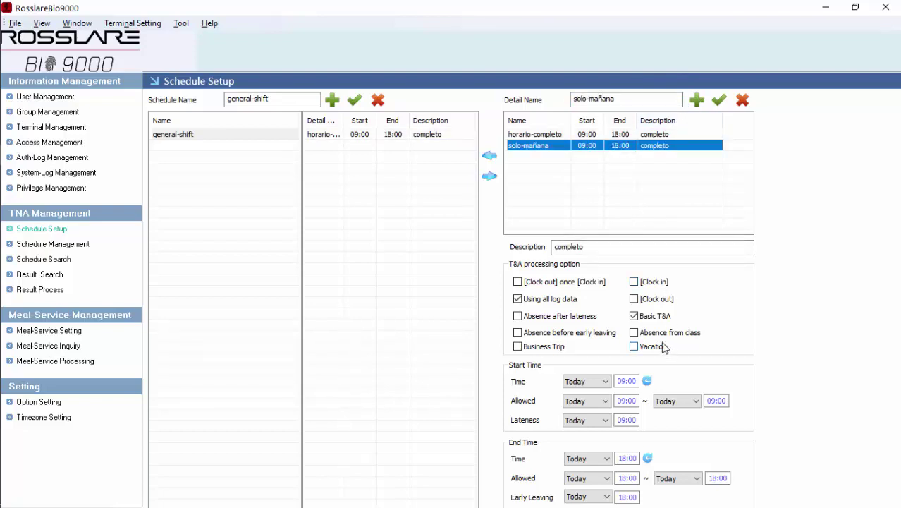
- Set the solo-mañana detail's description to mañana and its end, allowed and early-leaving times to 13:00, and save the modification
double_click(600, 247)
text(m)
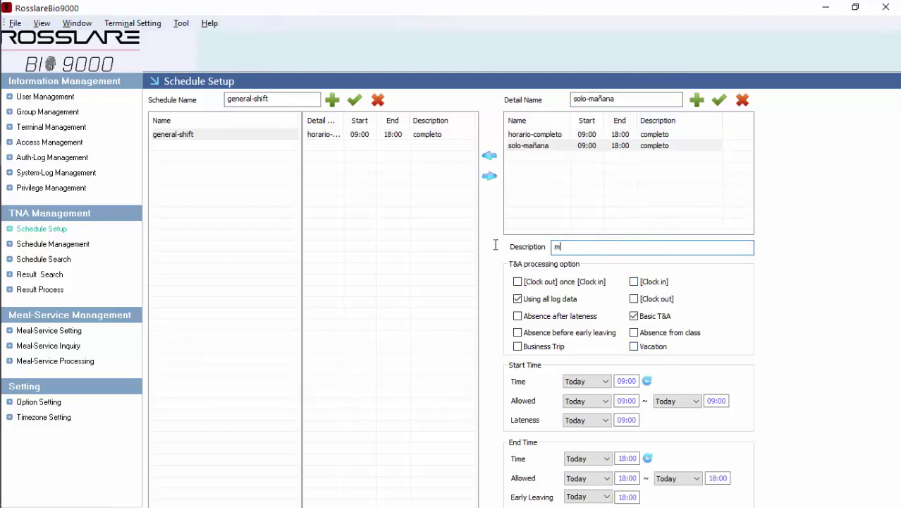
text(añana)
click(637, 455)
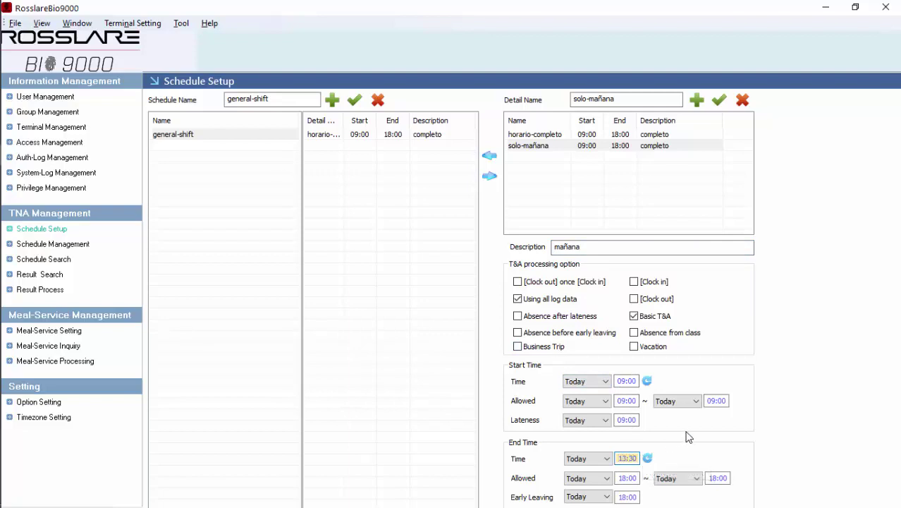
click(648, 459)
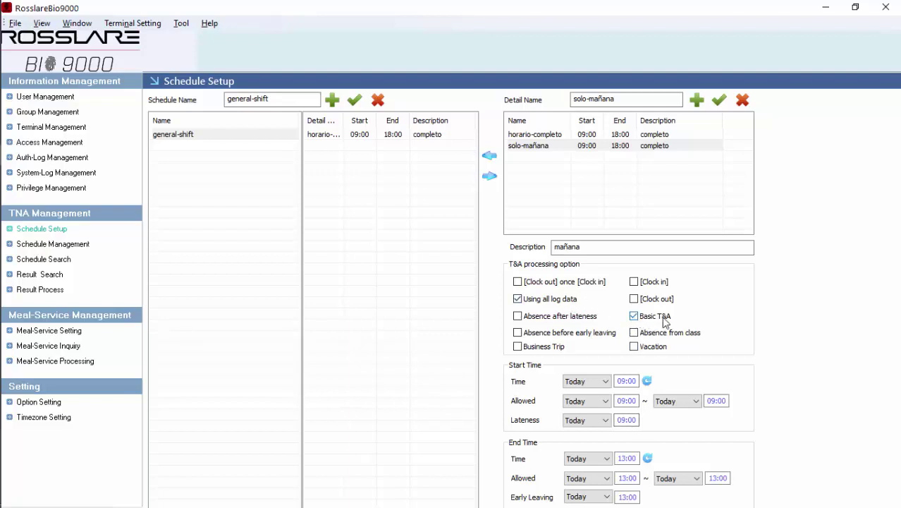
click(721, 102)
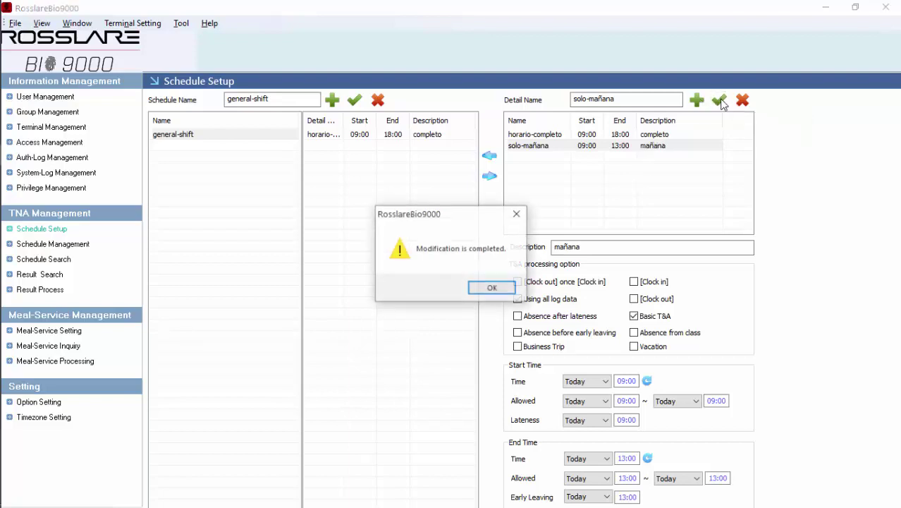
click(494, 289)
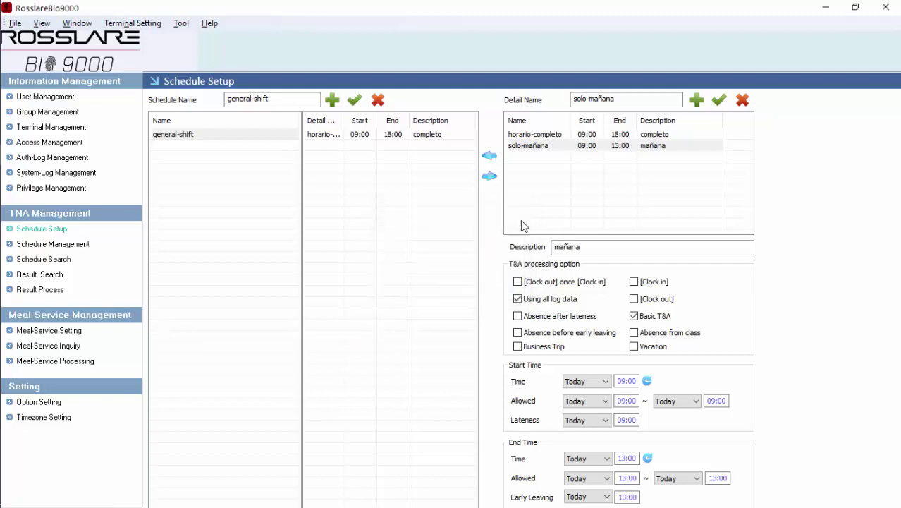
- Review the general-shift schedule and compare its assigned detail with horario-completo in the detail list
click(213, 136)
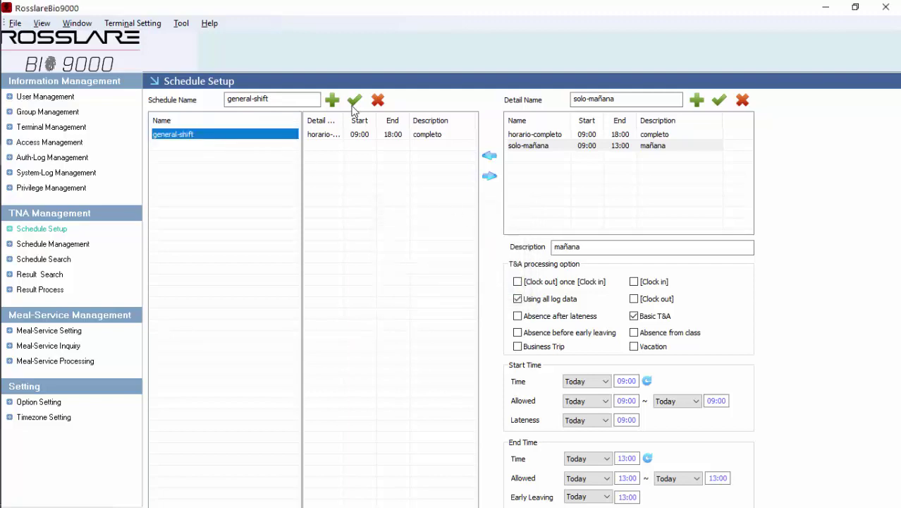
click(529, 134)
click(359, 137)
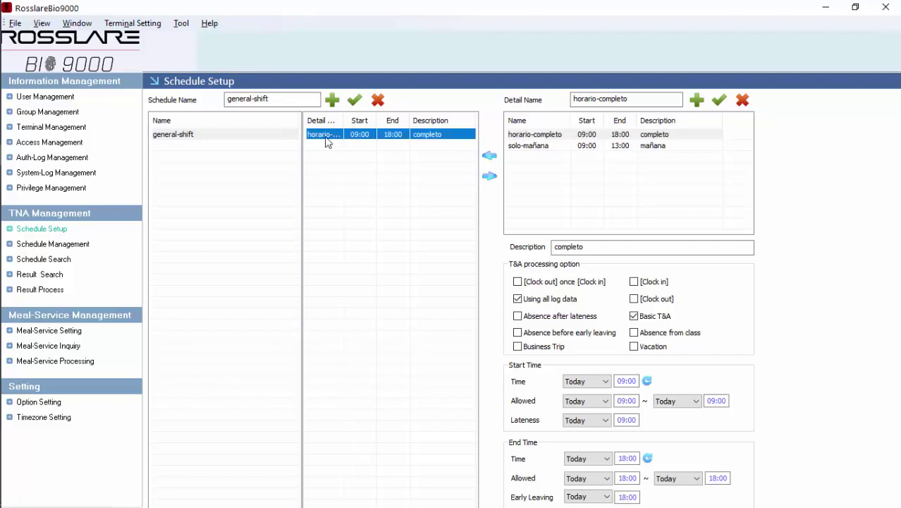
- Open Schedule Management and add the dates from 5/17/2021 to 5/21/2021 to the schedule calendar
click(62, 245)
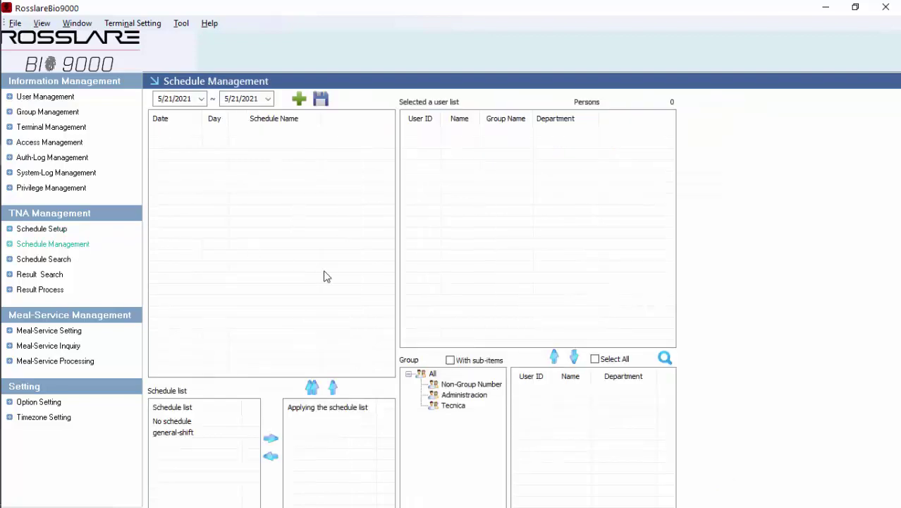
click(202, 98)
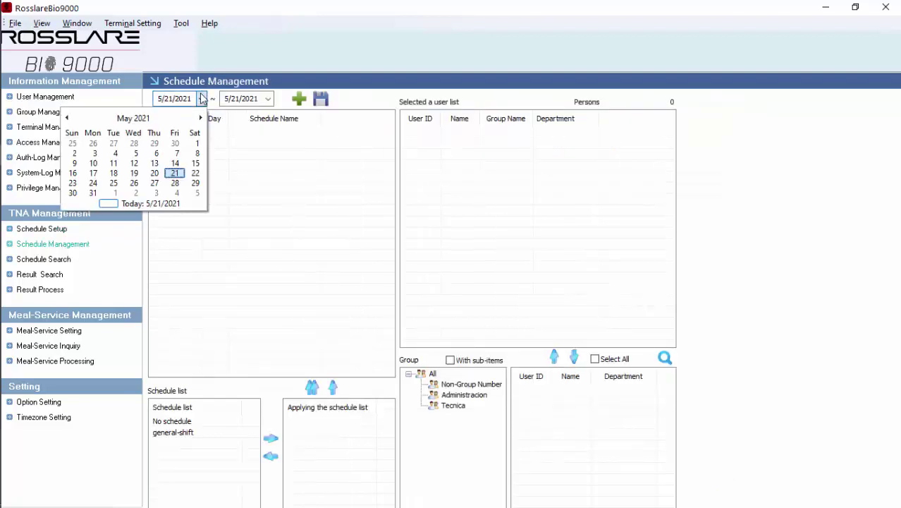
click(94, 174)
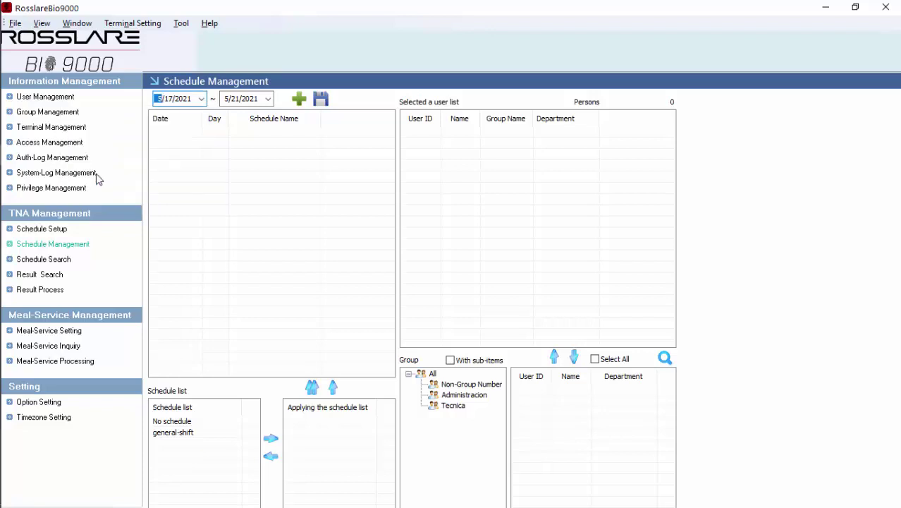
click(268, 101)
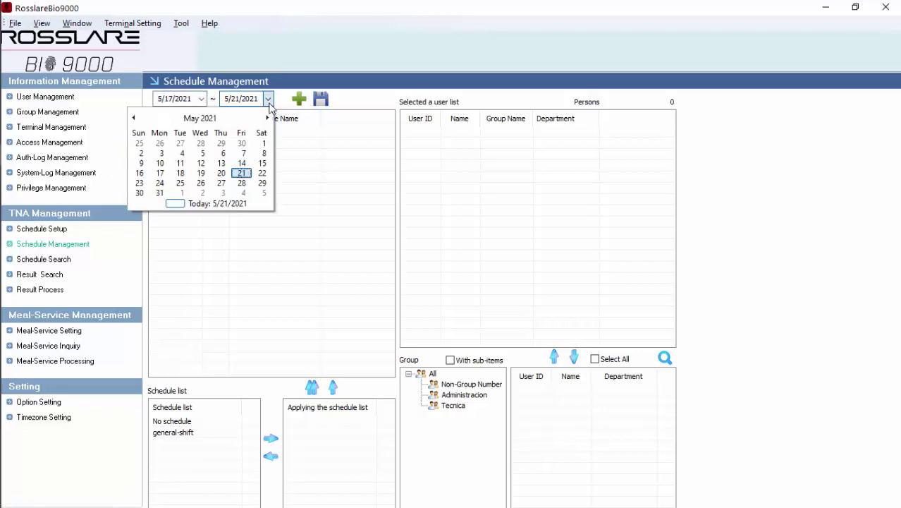
click(243, 175)
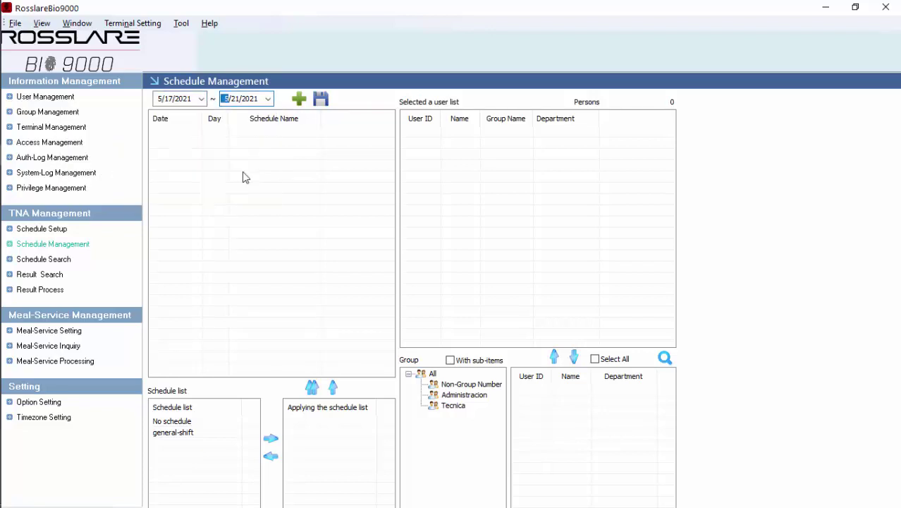
click(299, 100)
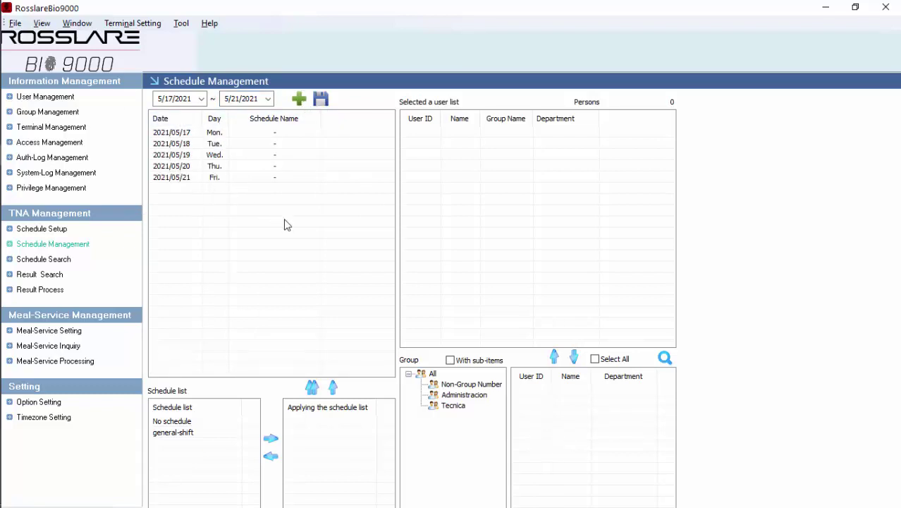
- Add general-shift to the schedules for application and apply it to all the listed dates
click(199, 437)
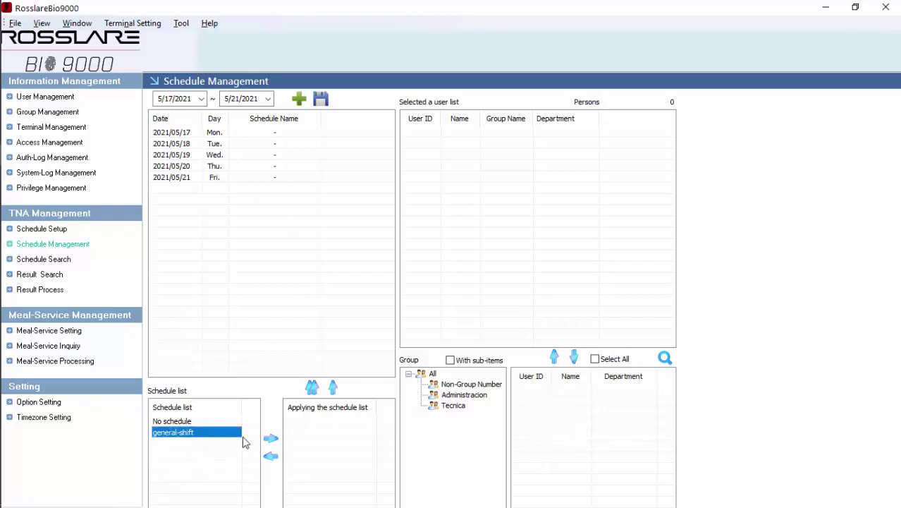
click(271, 438)
click(307, 422)
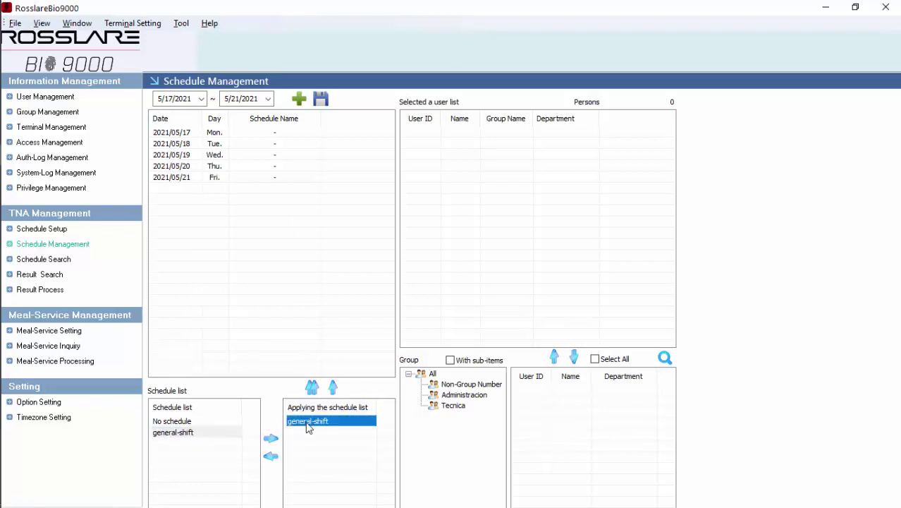
click(311, 387)
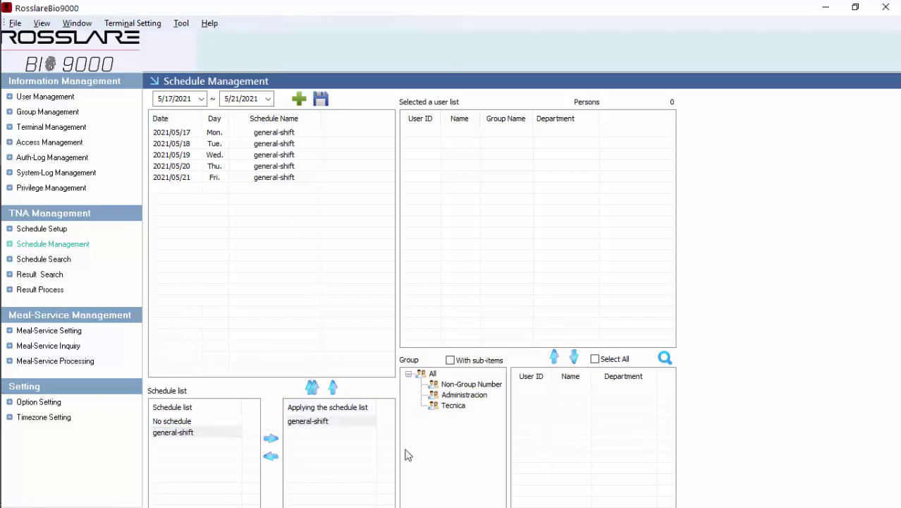
- Add all users of the Administracion and Tecnica groups to the selected users and save the schedule assignment
click(462, 395)
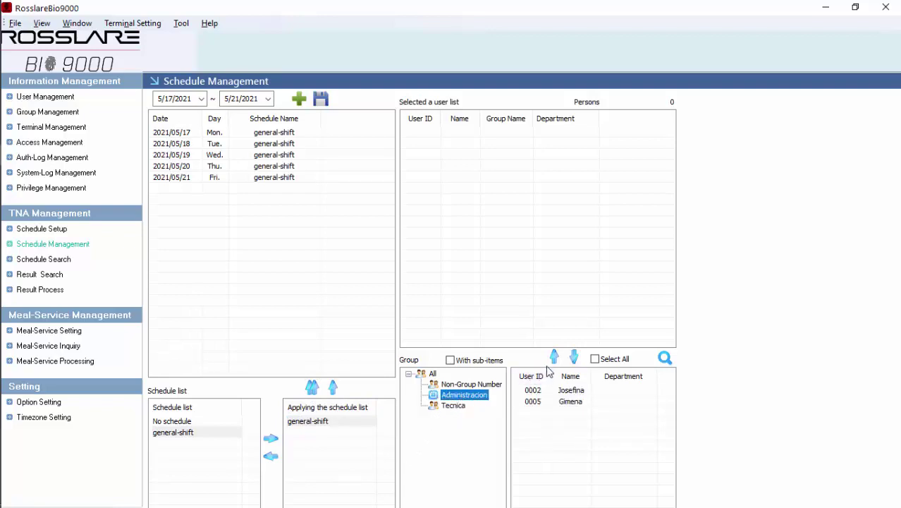
click(596, 360)
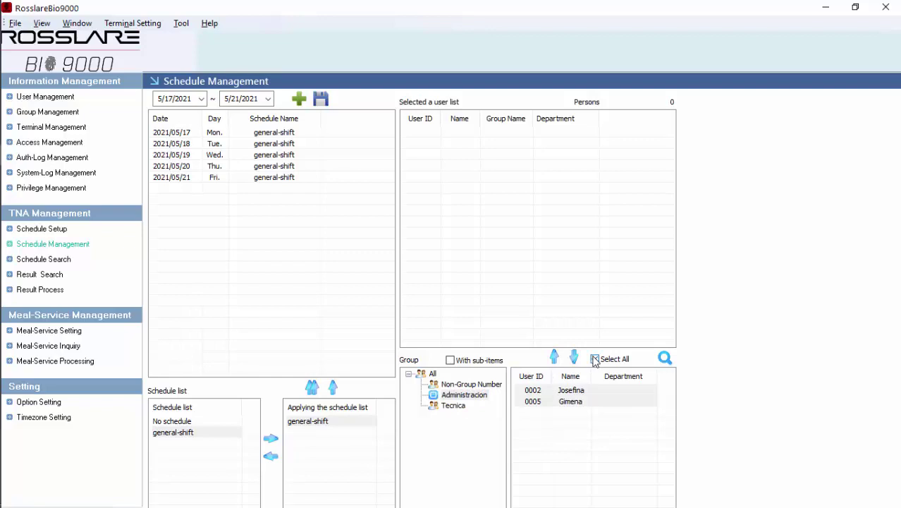
click(556, 359)
click(453, 407)
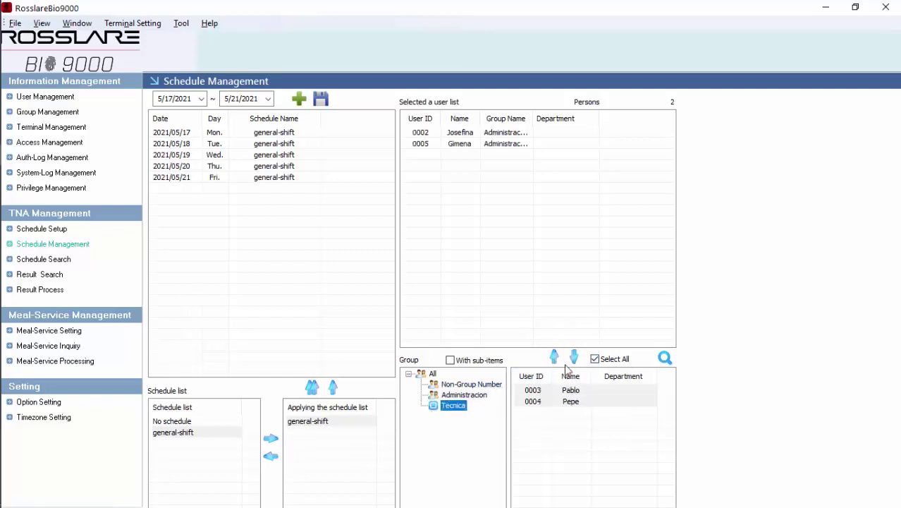
click(555, 357)
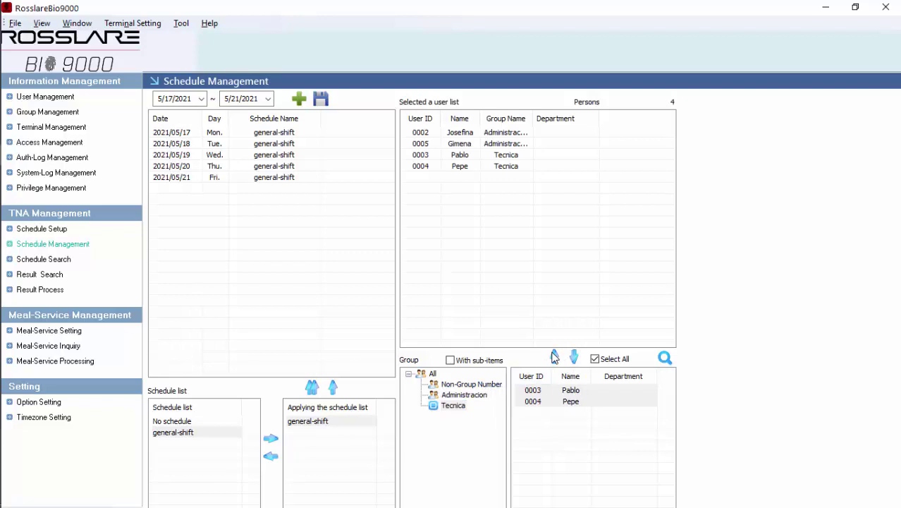
click(326, 107)
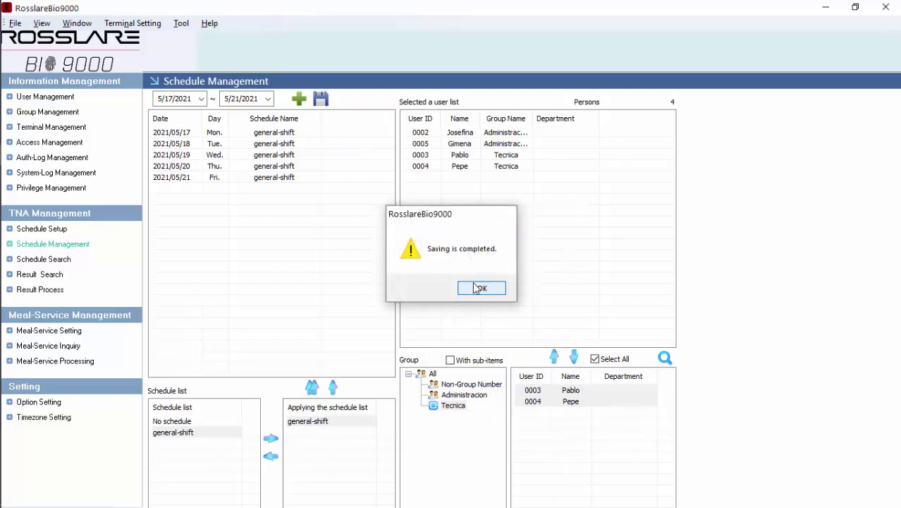
click(479, 288)
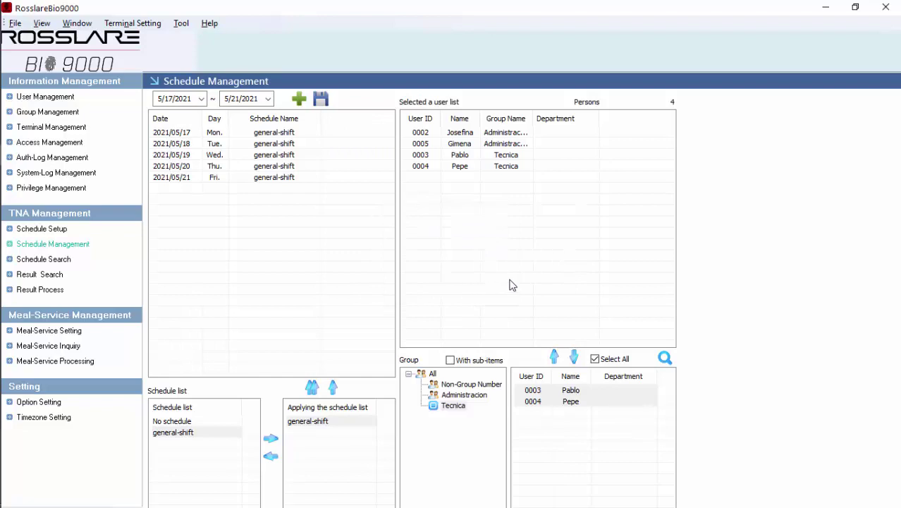
- Open Result Process, list the Administracion users and set the period's start date to 5/17/2021
click(60, 292)
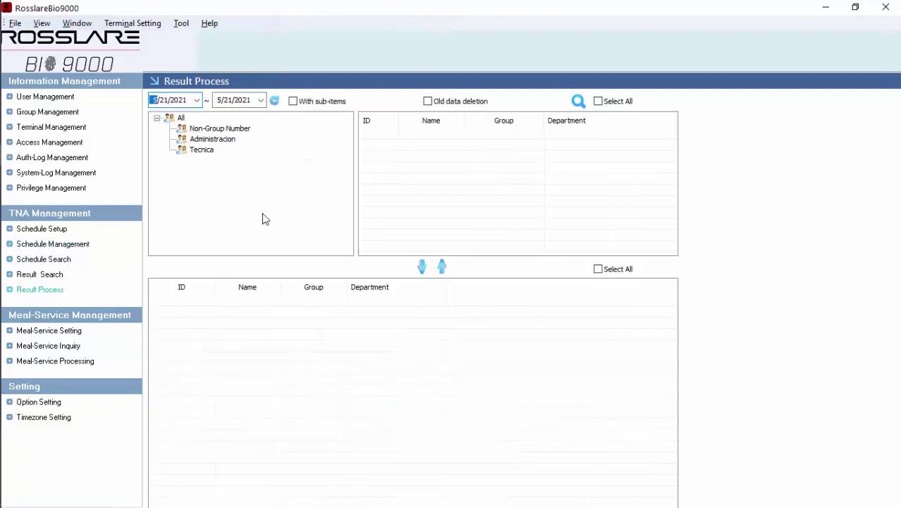
click(220, 141)
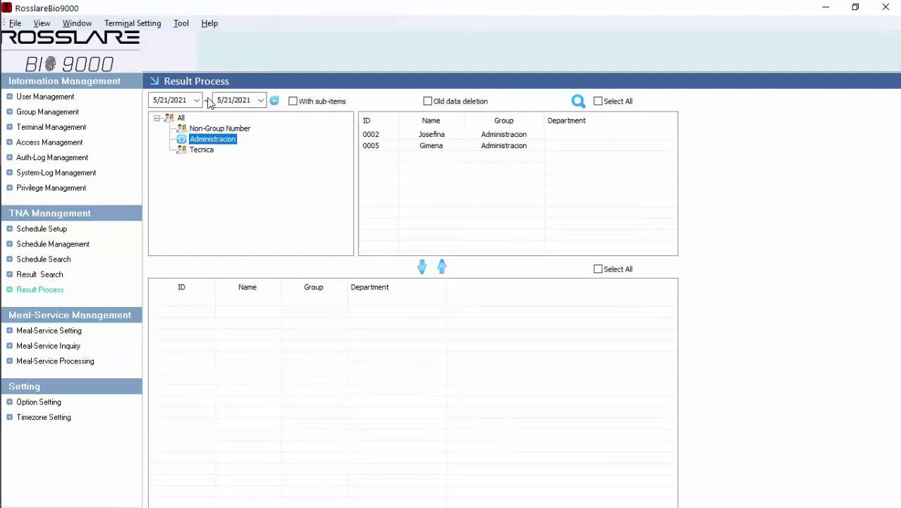
click(197, 100)
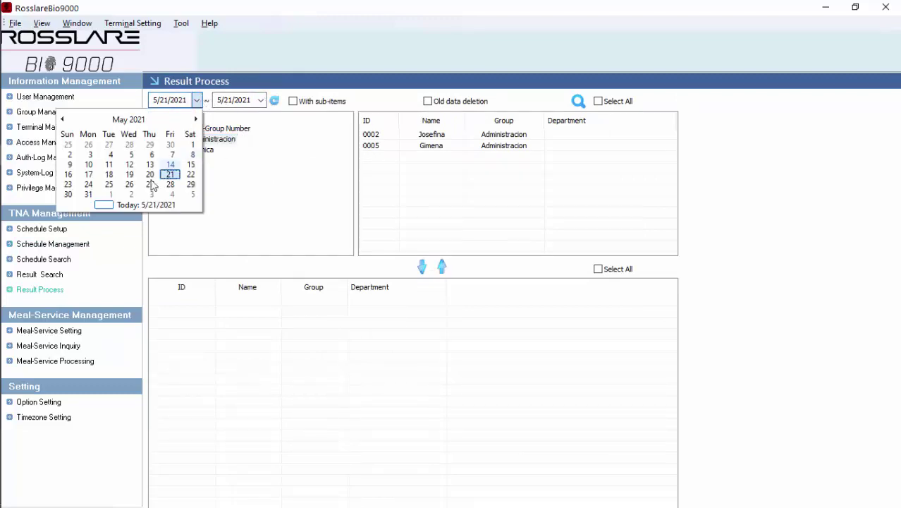
click(89, 175)
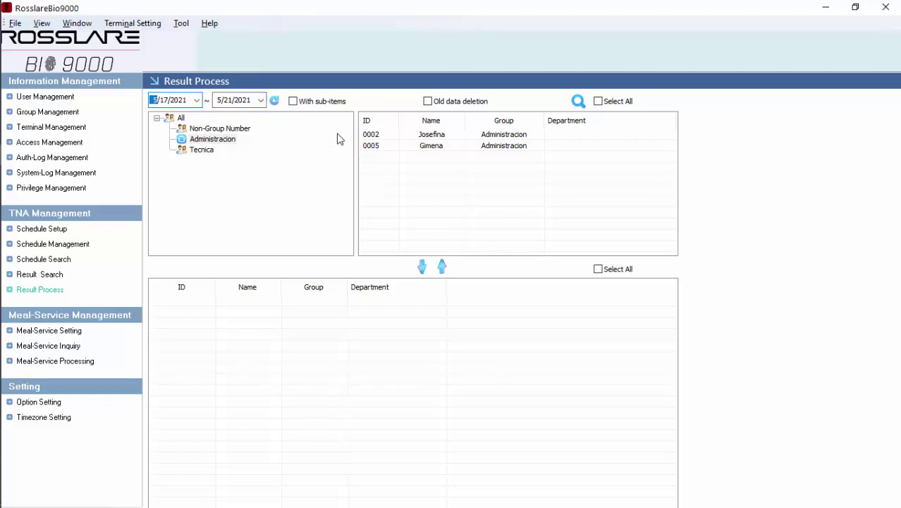
- Add all users of the Administracion and Tecnica groups to the list for result processing
click(223, 141)
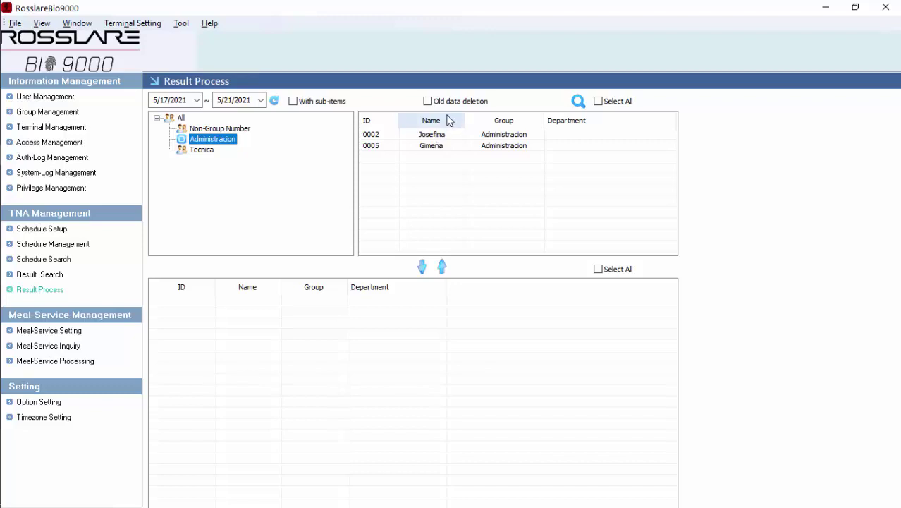
click(598, 100)
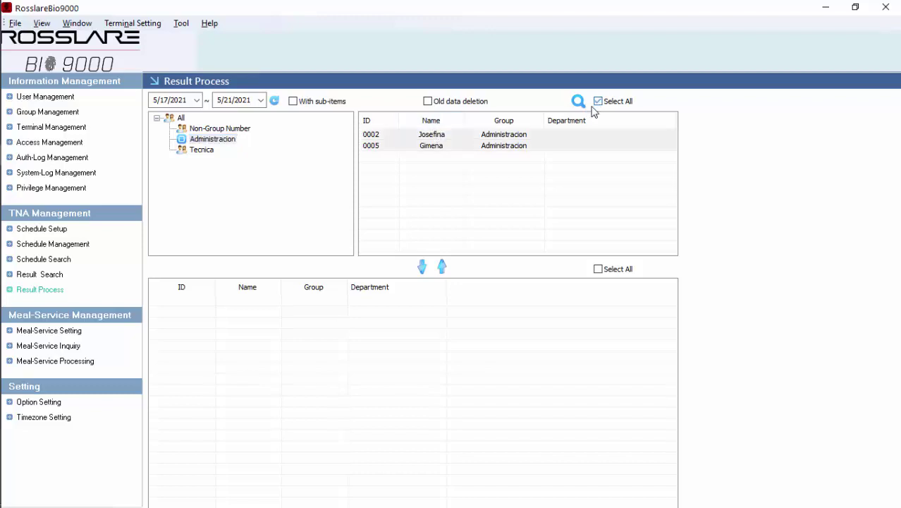
click(422, 266)
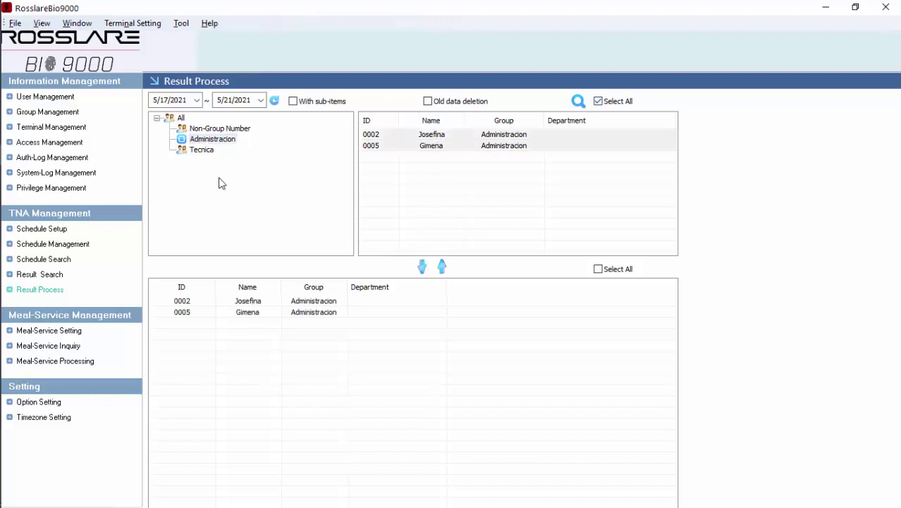
click(202, 151)
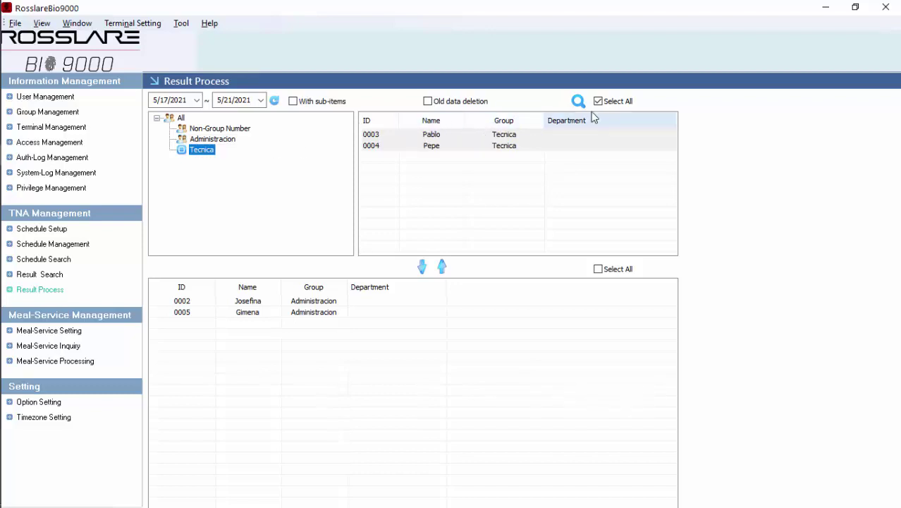
click(423, 265)
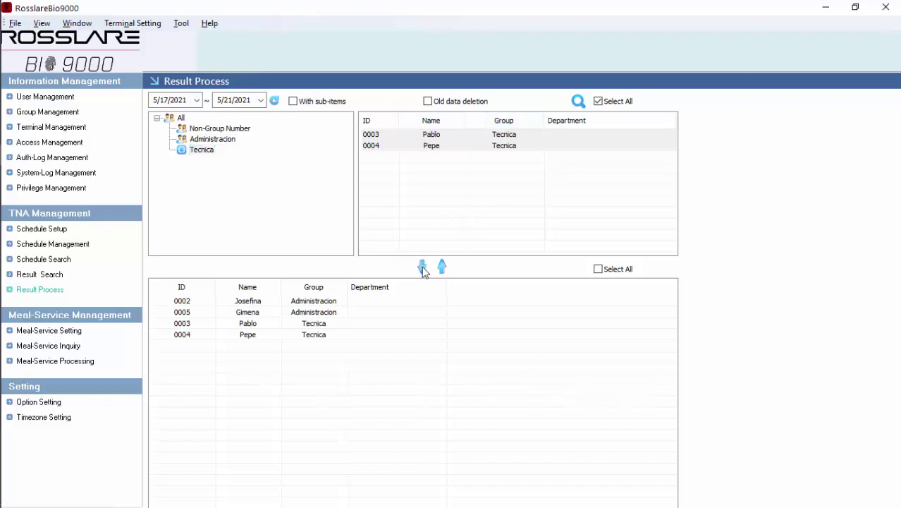
- Enable old data deletion and process the attendance results for the listed users
click(428, 102)
click(274, 103)
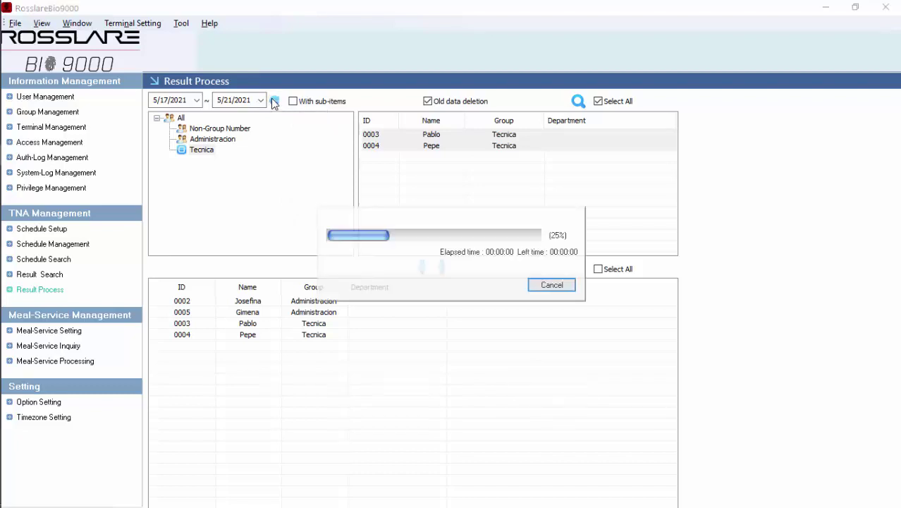
click(487, 288)
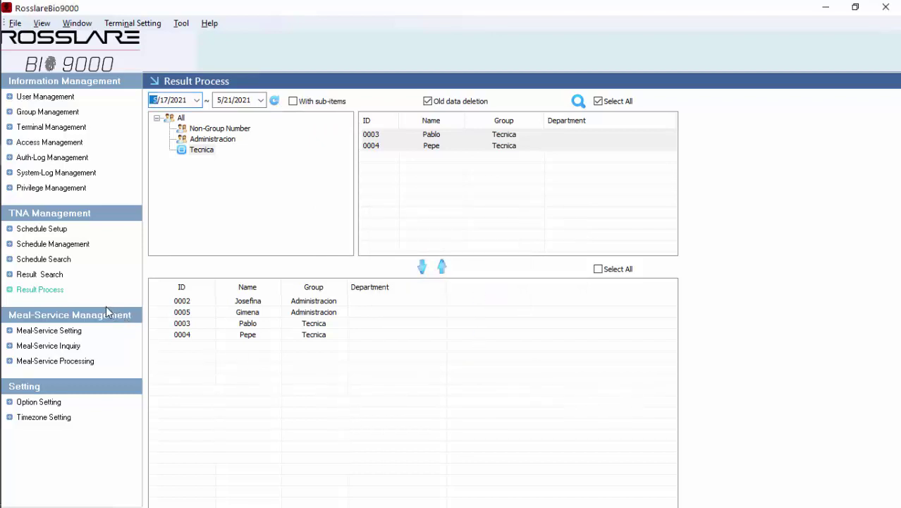
- Open the per-user view of Result Search and add all Administracion and Tecnica users to the selected user list
click(59, 280)
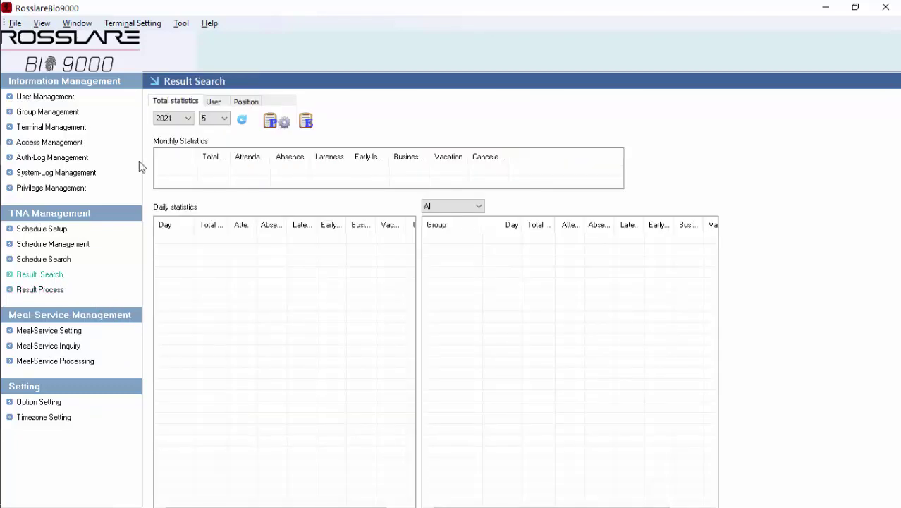
click(213, 103)
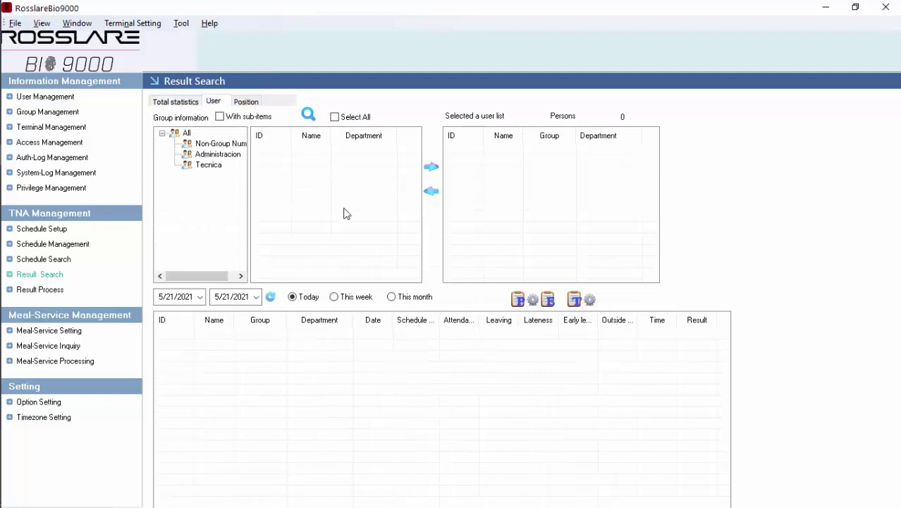
click(217, 155)
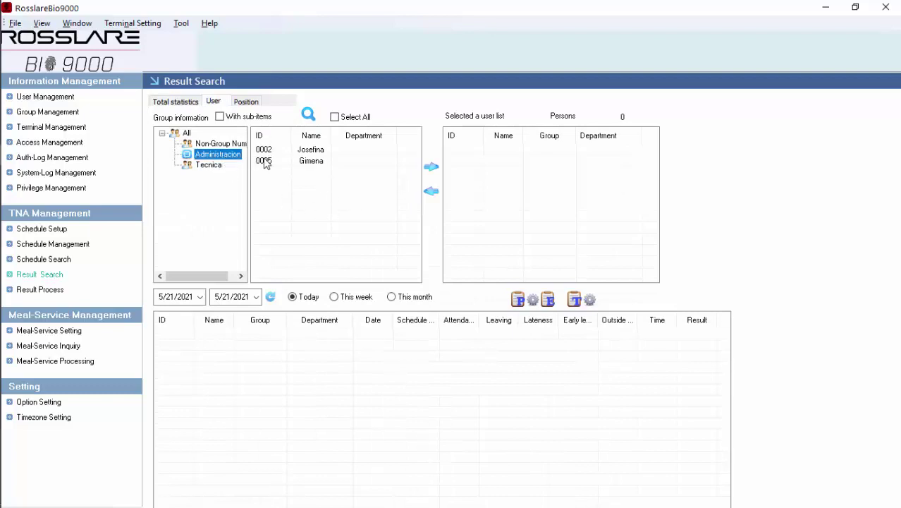
click(291, 150)
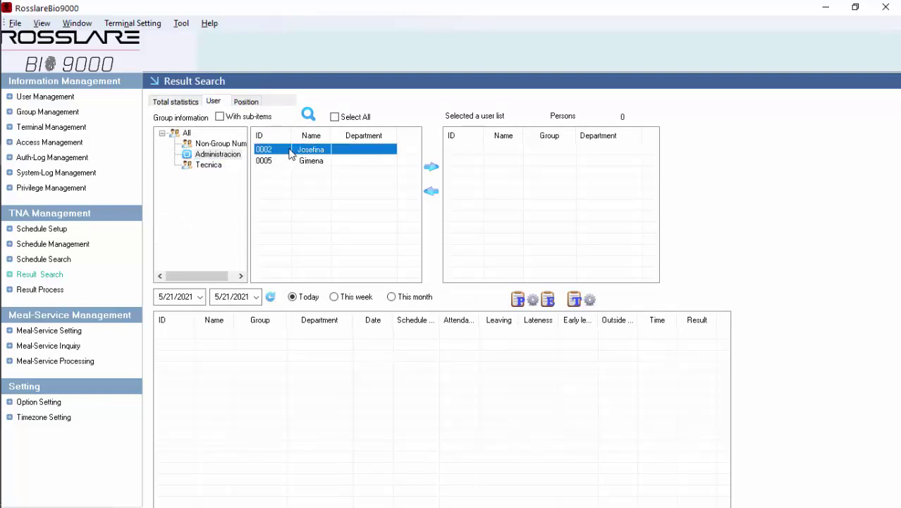
click(431, 167)
click(353, 161)
click(431, 167)
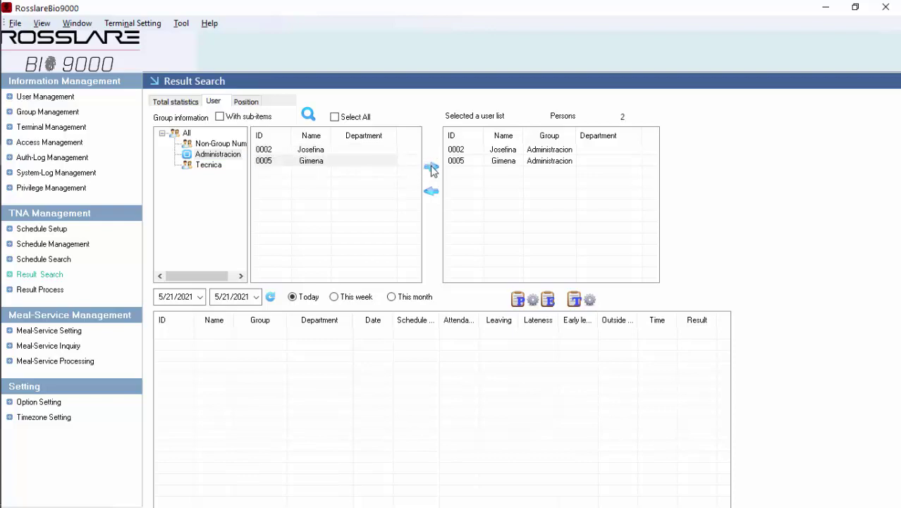
click(208, 165)
click(334, 116)
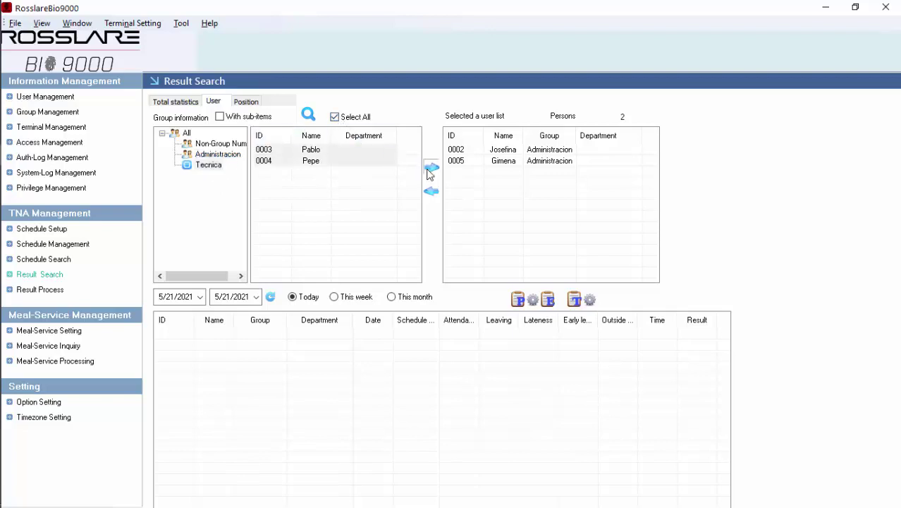
click(431, 168)
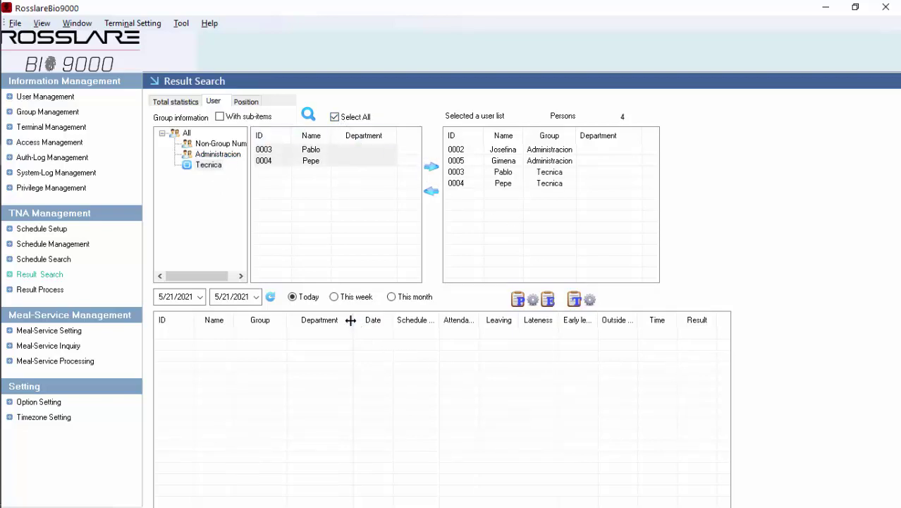
- Retrieve this week's attendance results for the selected users
click(334, 297)
click(272, 302)
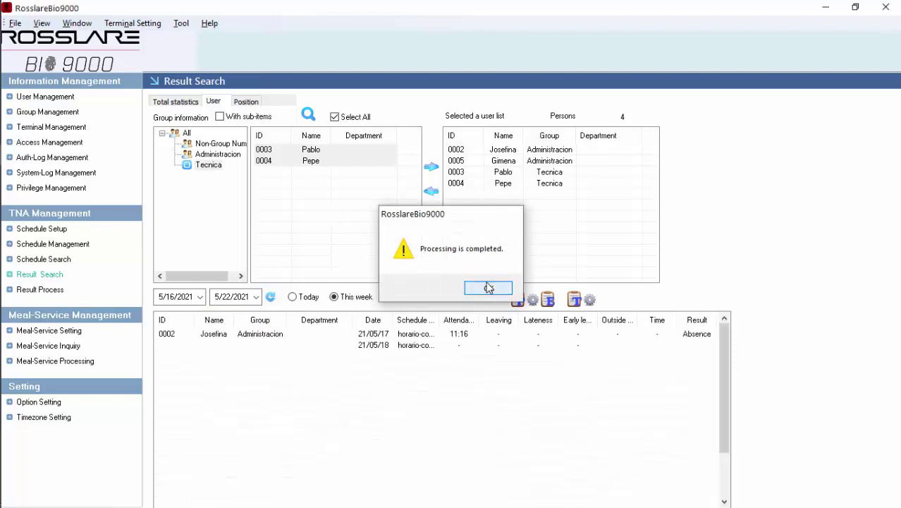
click(486, 289)
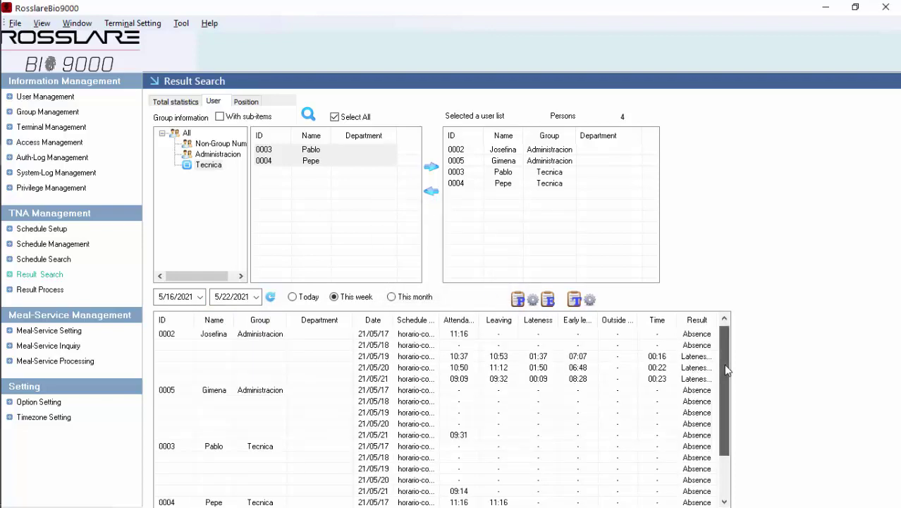
- Examine each user's daily attendance, leaving, lateness and result entries in the weekly results
drag(727, 370, 728, 374)
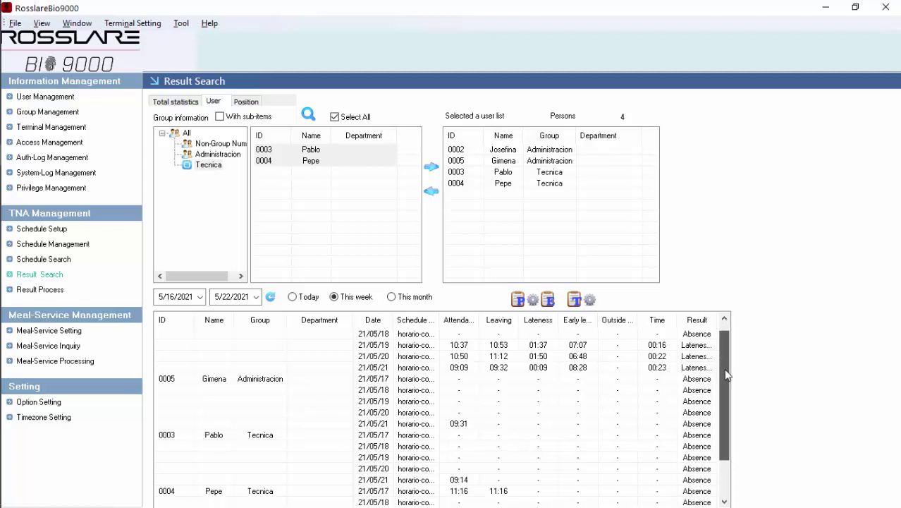
click(445, 425)
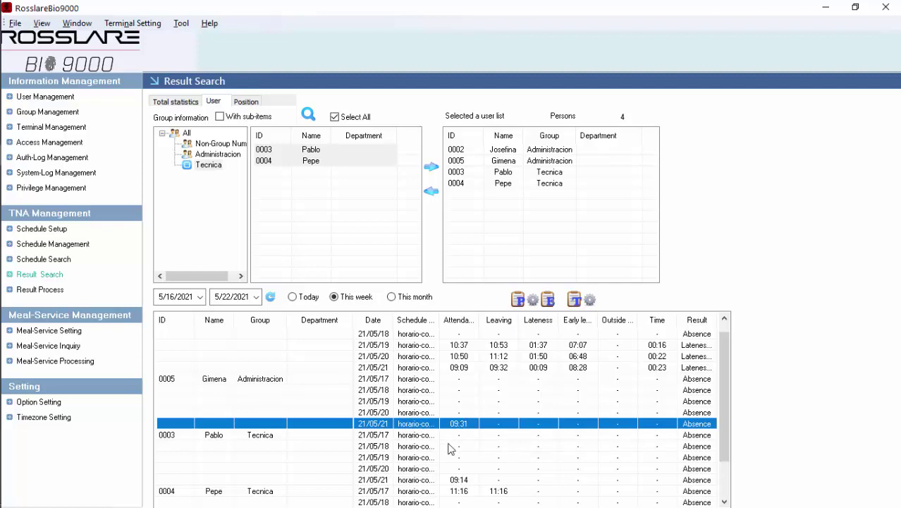
scroll(449, 459, down, 1)
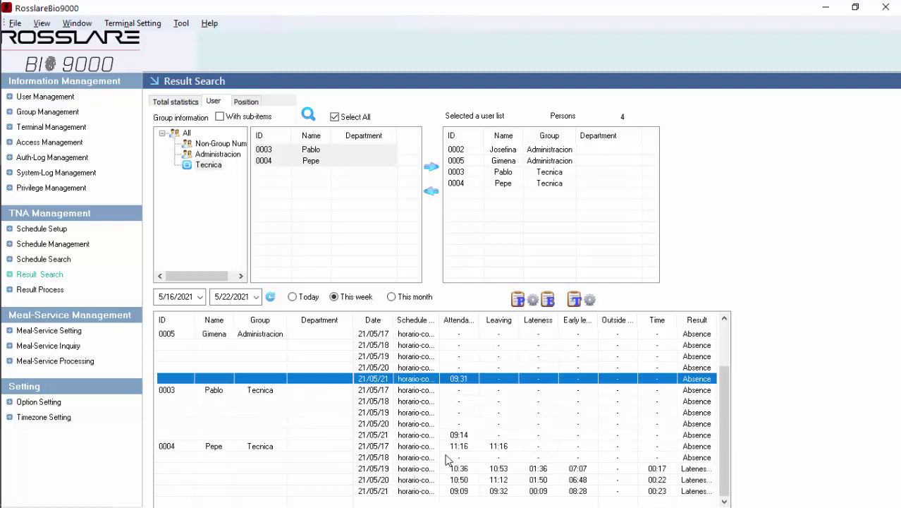
click(464, 447)
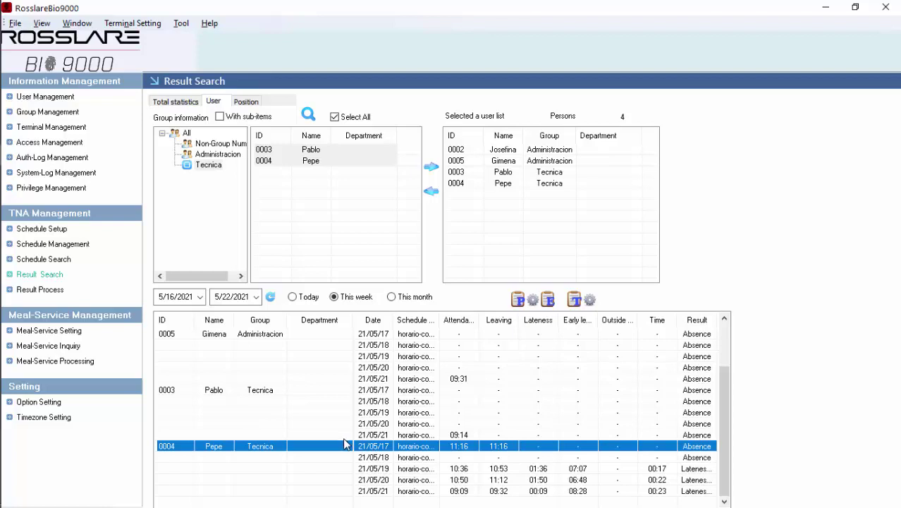
click(454, 469)
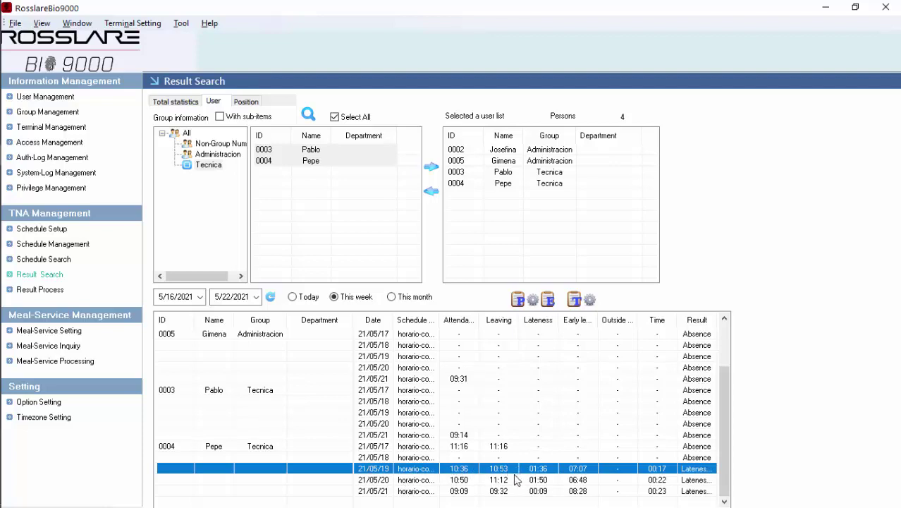
click(503, 493)
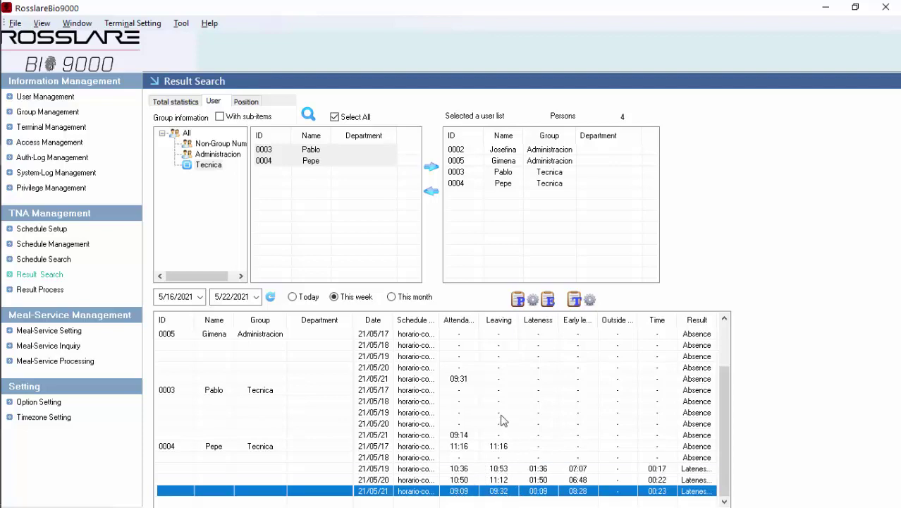
scroll(503, 421, up, 2)
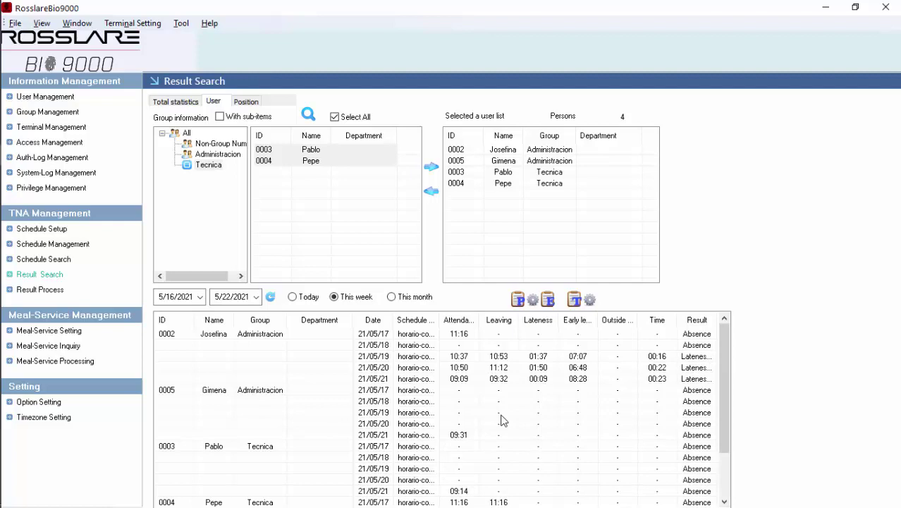
key(End)
scroll(503, 420, up, 2)
- Print the weekly attendance results with Microsoft Print to PDF, saving the file as reporte in the Documents folder
click(520, 301)
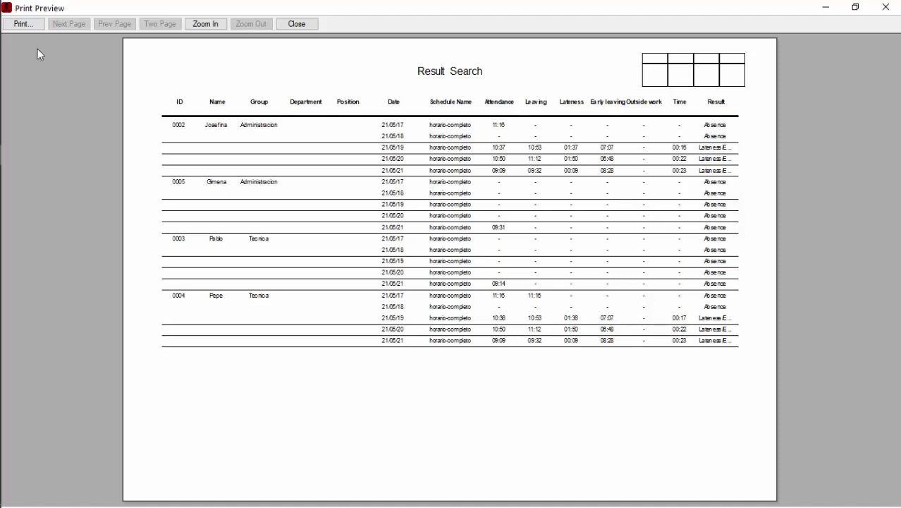
click(29, 27)
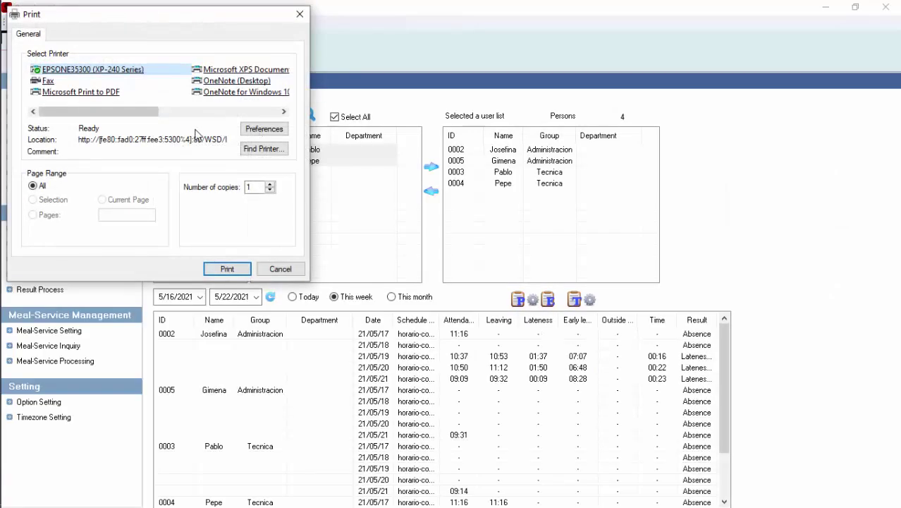
click(124, 96)
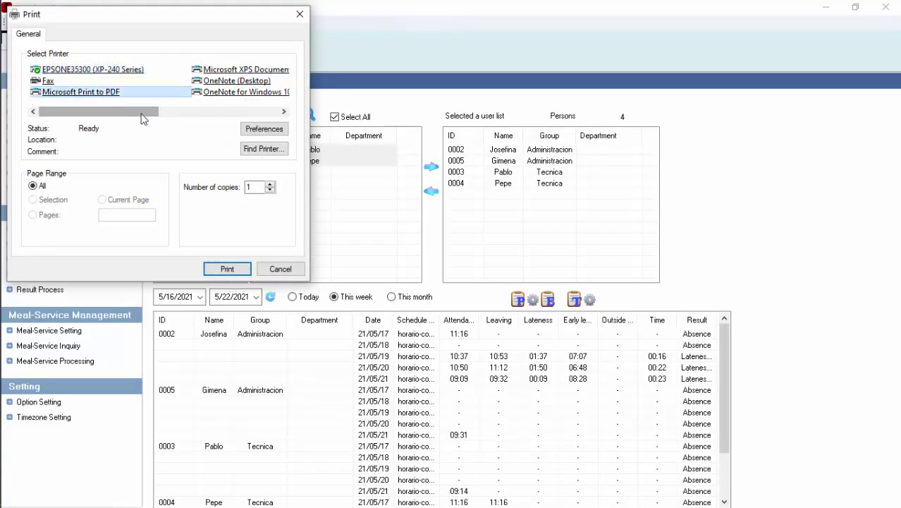
click(226, 269)
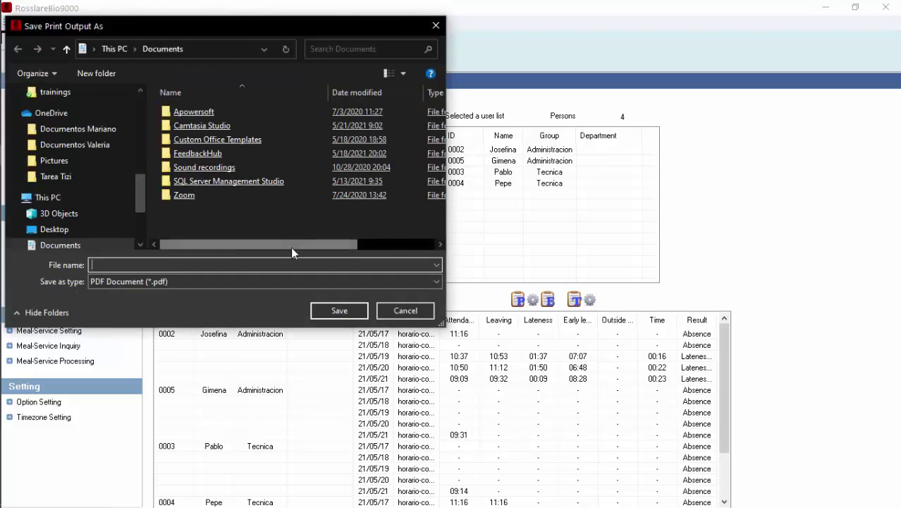
text(p)
text(repo)
key(Return)
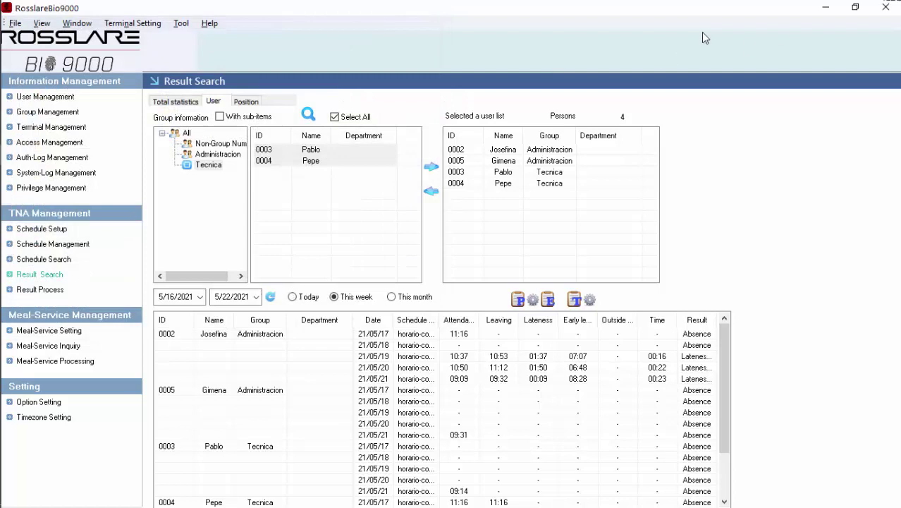
- Switch to File Explorer and open reporte.pdf from the Documents folder
click(819, 12)
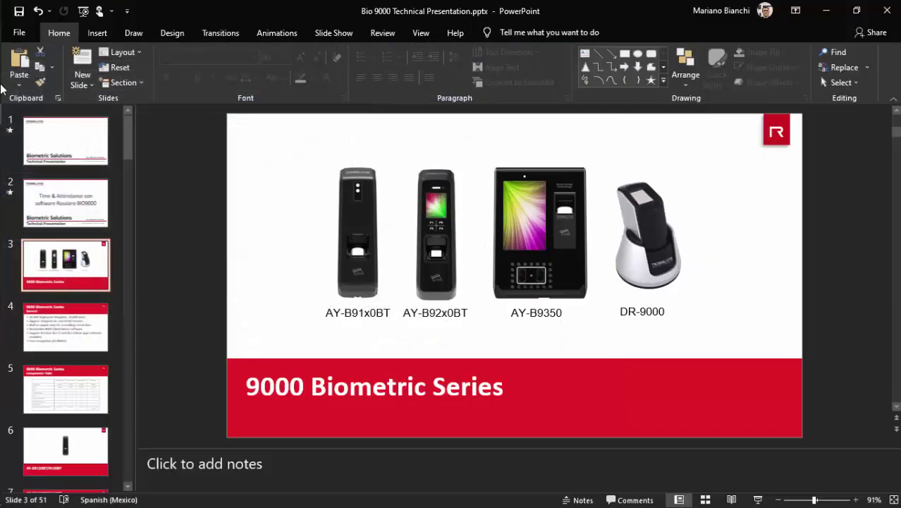
mouse_move(2, 89)
click(21, 32)
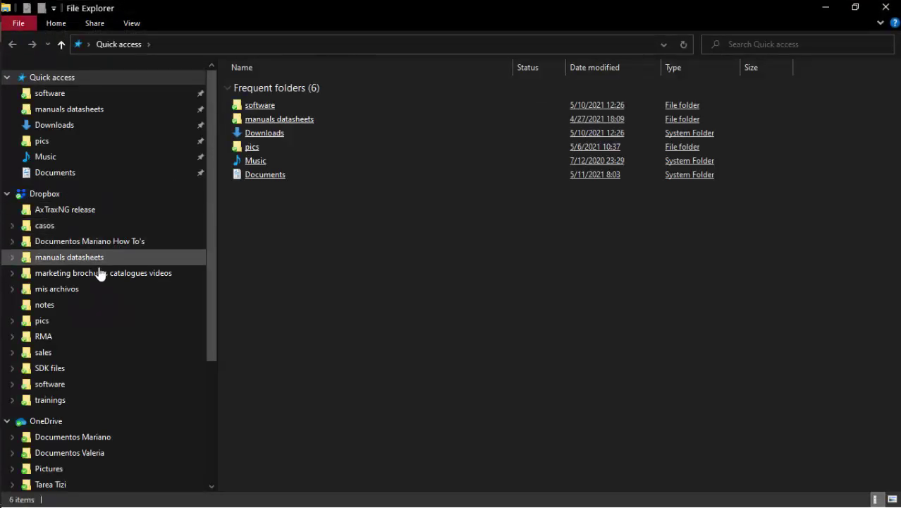
click(86, 175)
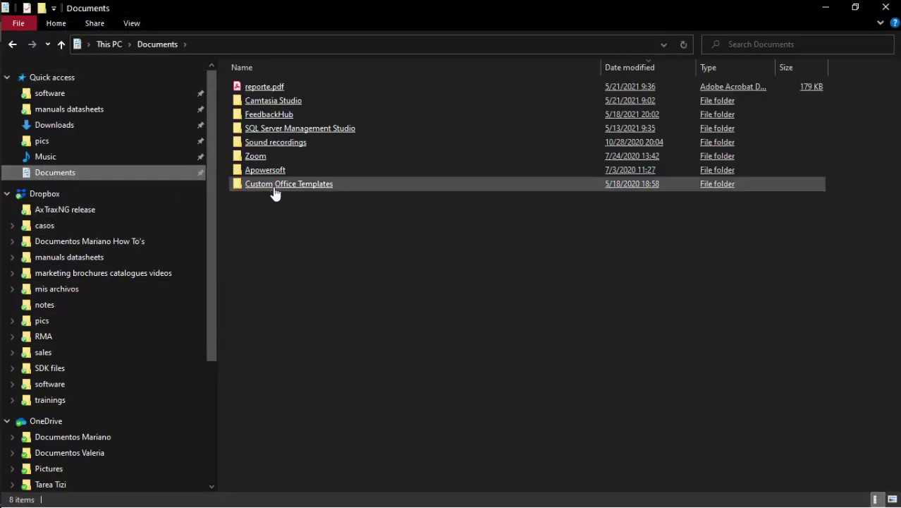
double_click(259, 88)
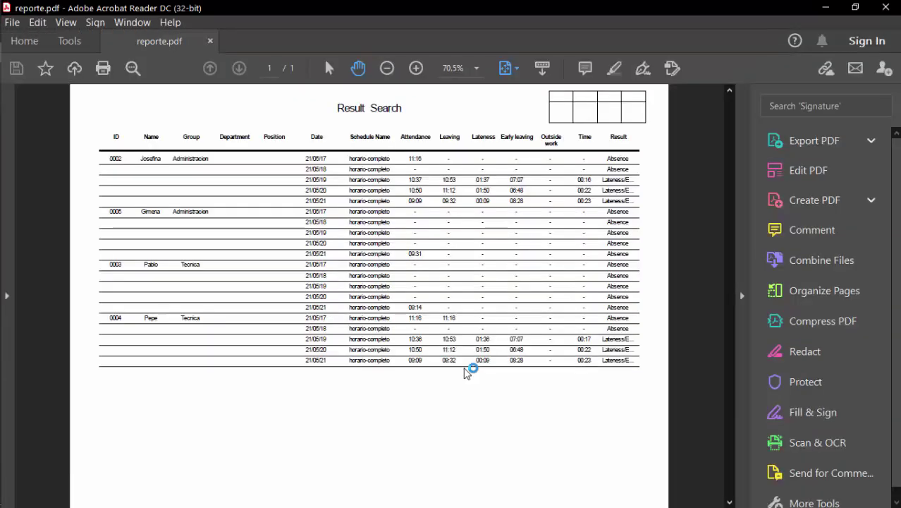
- Hide the tools pane, enlarge the report to 125% and examine the attendance entries of all users
click(742, 296)
key(ctrl+equal)
key(ctrl+equal)
key(ctrl+equal)
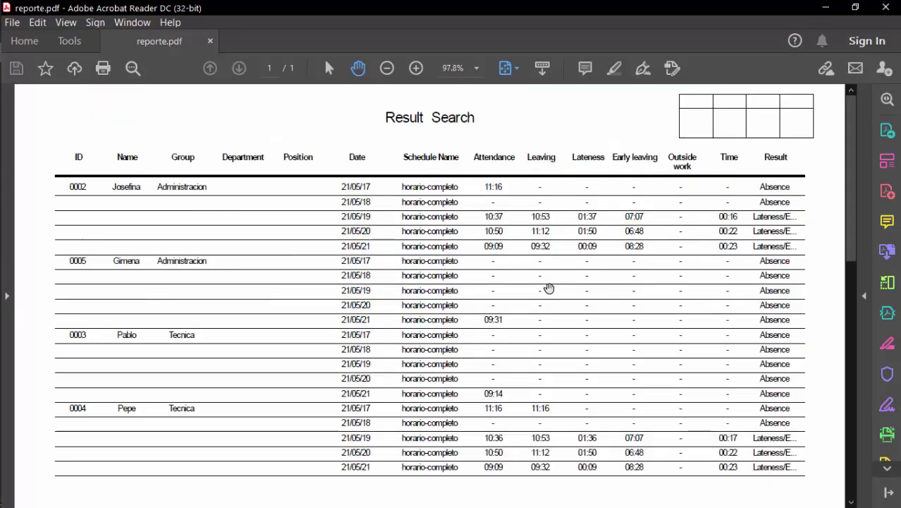
mouse_move(594, 504)
mouse_down()
mouse_move(633, 504)
mouse_move(606, 504)
mouse_up()
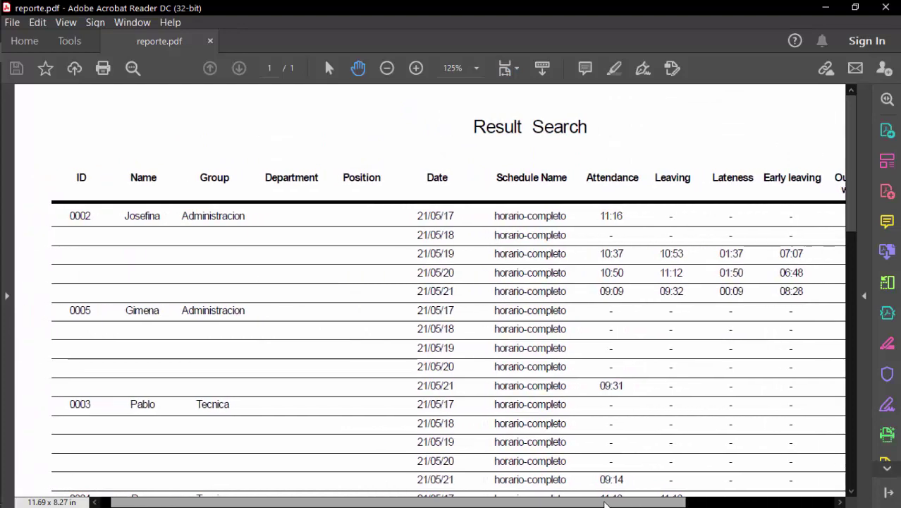
scroll(689, 366, down, 3)
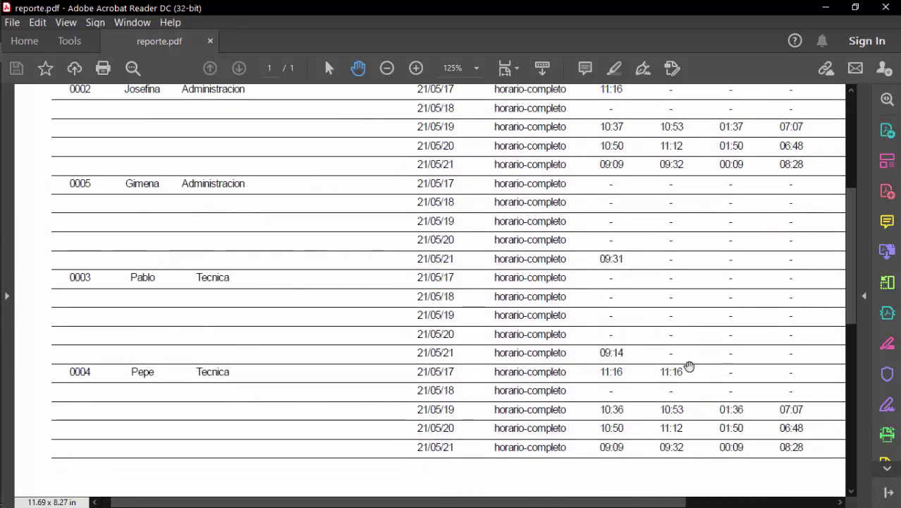
scroll(689, 367, up, 1)
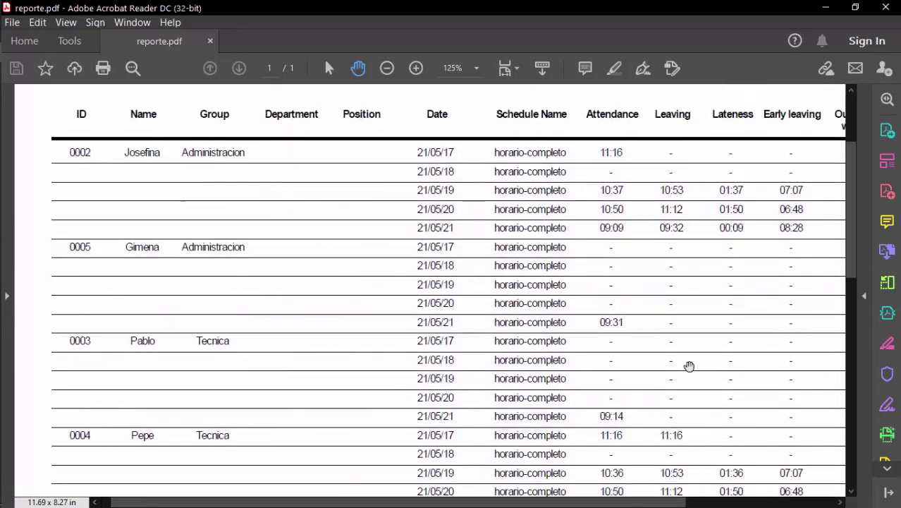